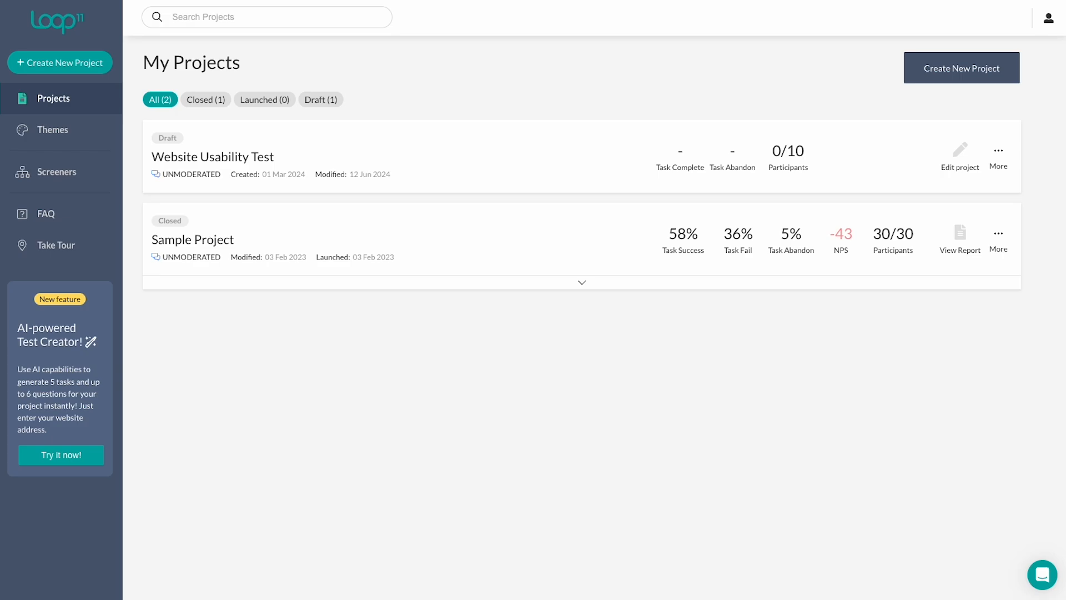
# Go to the Screeners section and start creating a new screener.
pyautogui.click(74, 173)
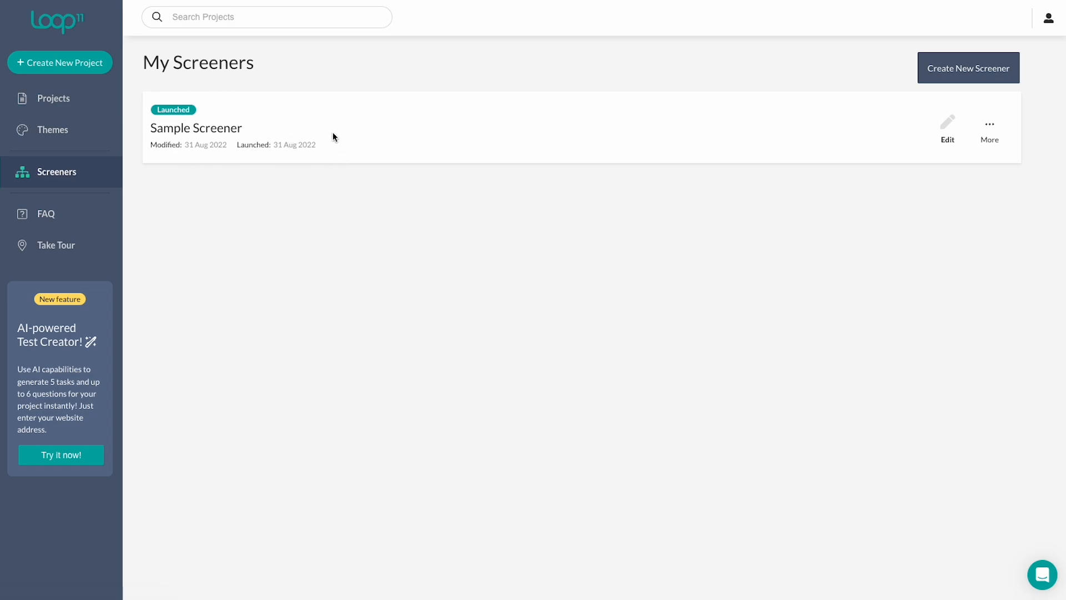
pyautogui.click(993, 127)
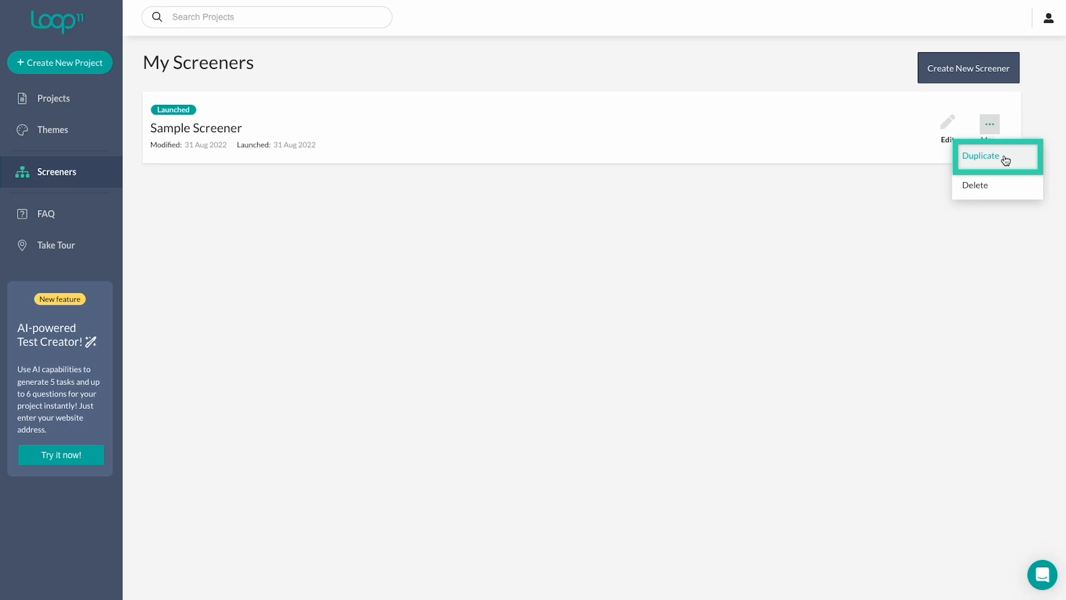
pyautogui.click(882, 203)
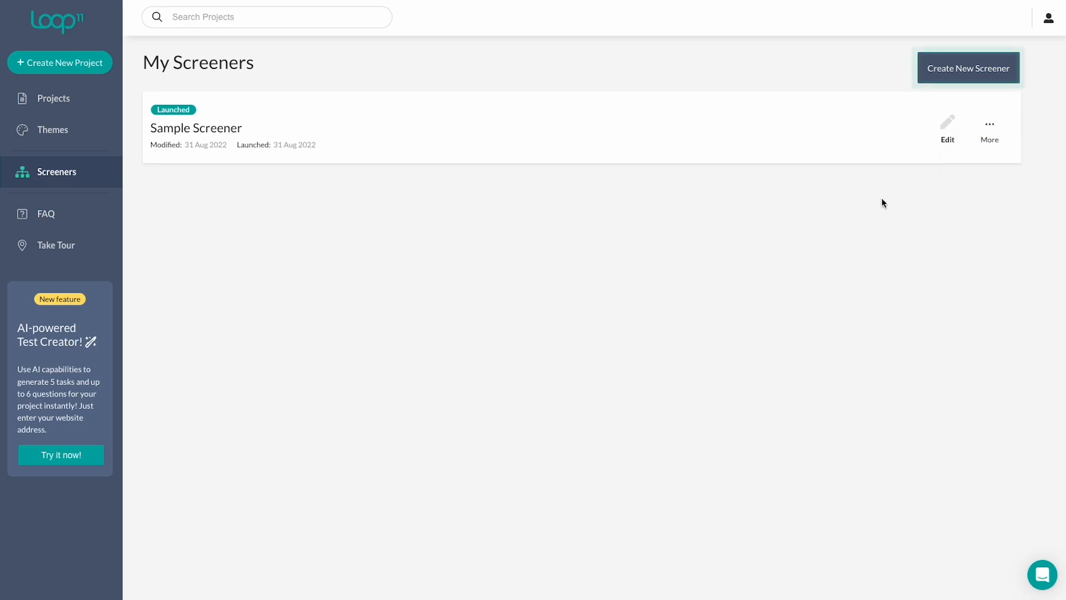
pyautogui.click(954, 70)
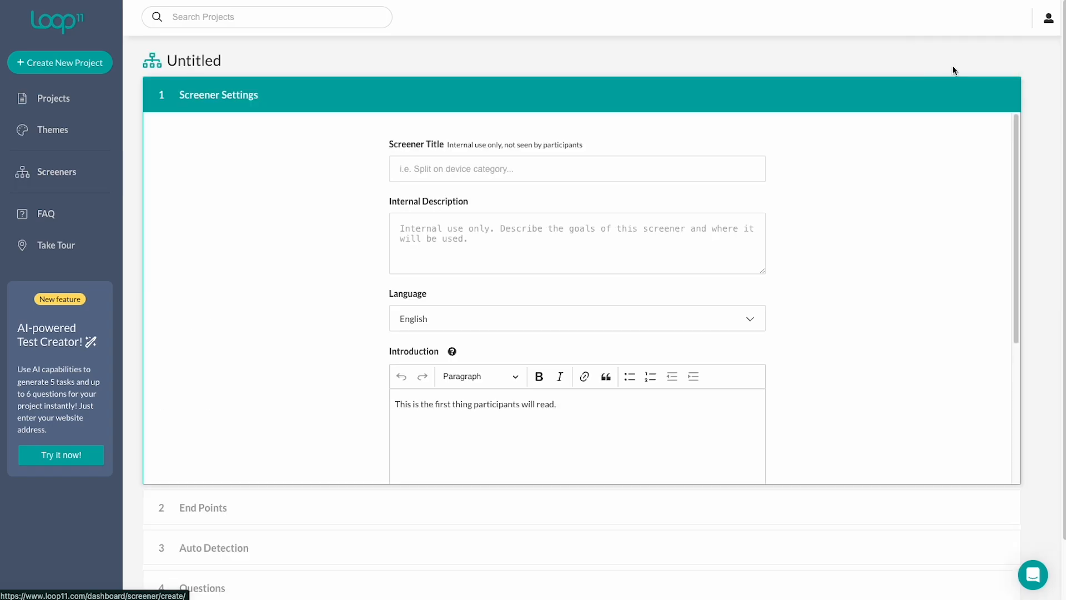
# Title the screener 'Prototype UX Test Screener' and describe it as 'This screener is designed to identify participants who align with our target audience for our UX text'.
pyautogui.click(593, 176)
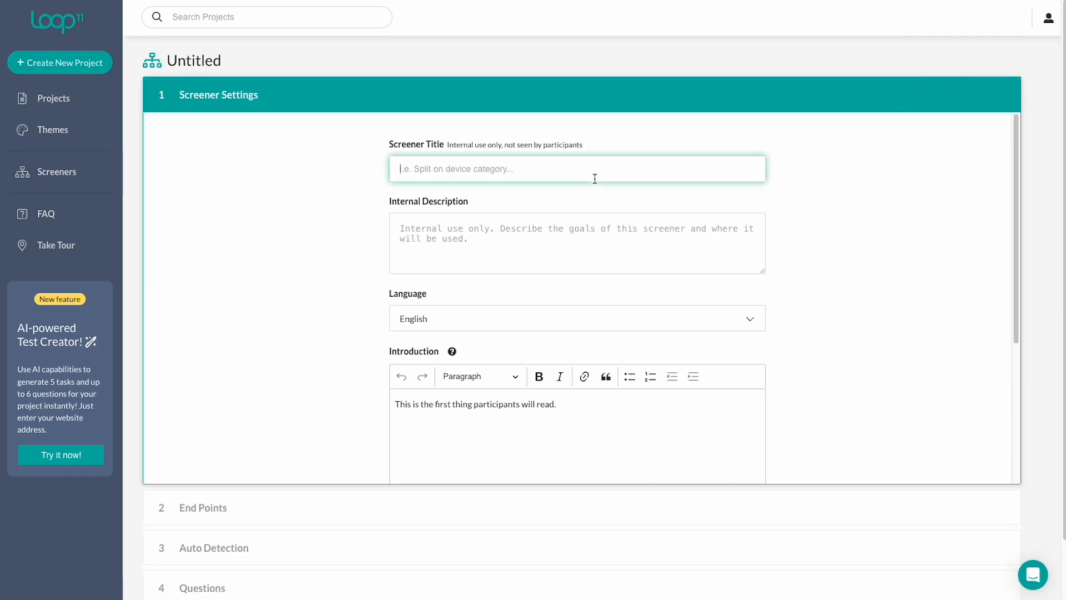
pyautogui.write('Prototype UX Test Screener')
pyautogui.click(555, 226)
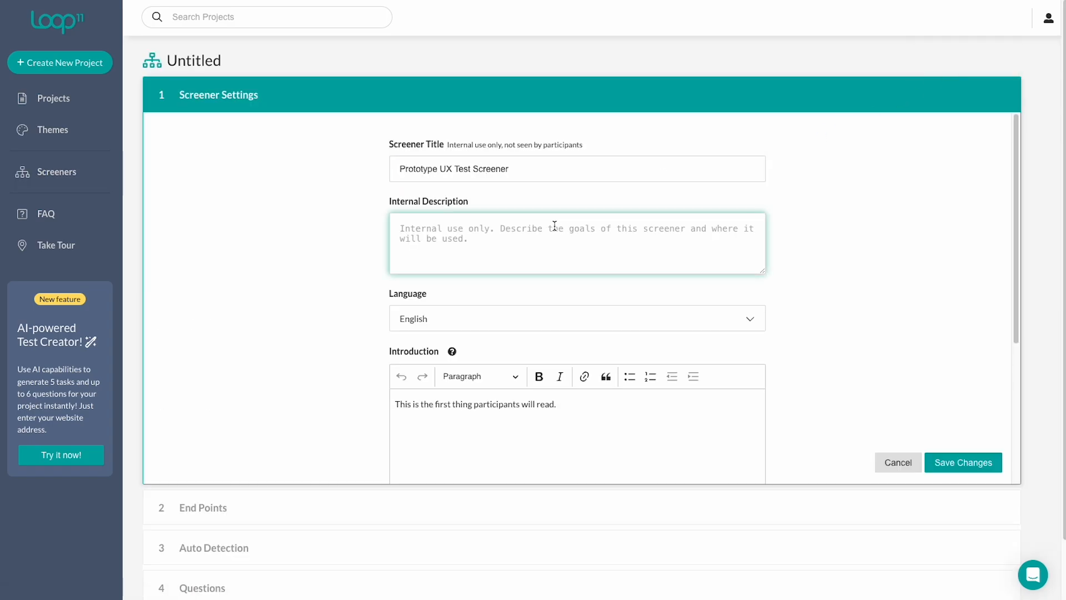
pyautogui.write('This screener is designed to identify ')
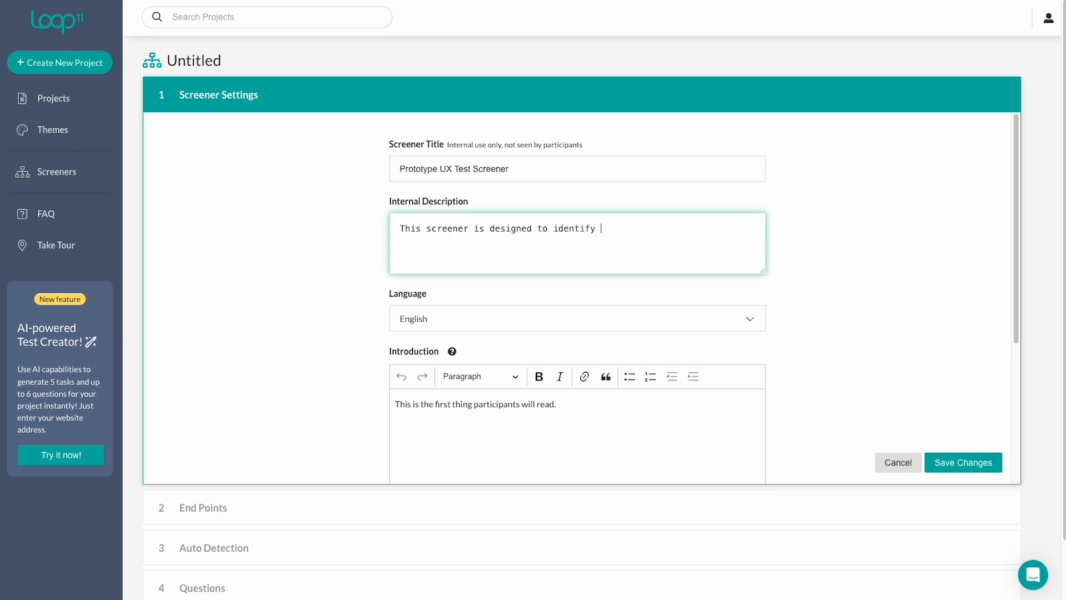
pyautogui.write('participants who align with our target audience for our U')
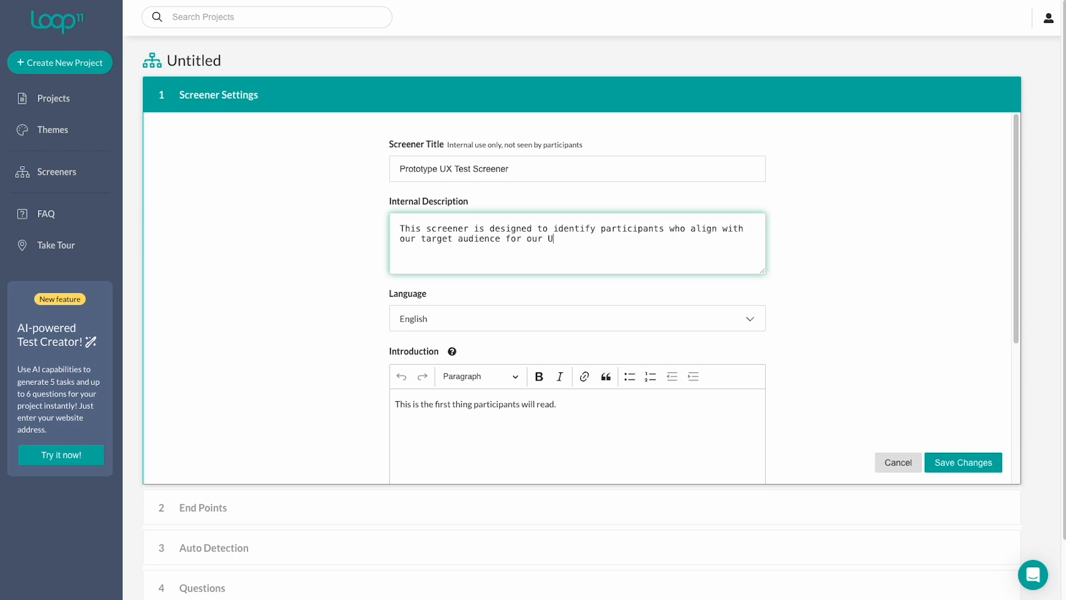
pyautogui.write('X text')
# Replace the introduction with: 'We are a creative agency seeking people to complete a short UX test on a prototype website. Please answer…assess whether you match our target audience.'.
pyautogui.scroll(-1, 543, 340)
pyautogui.scroll(-3, 549, 321)
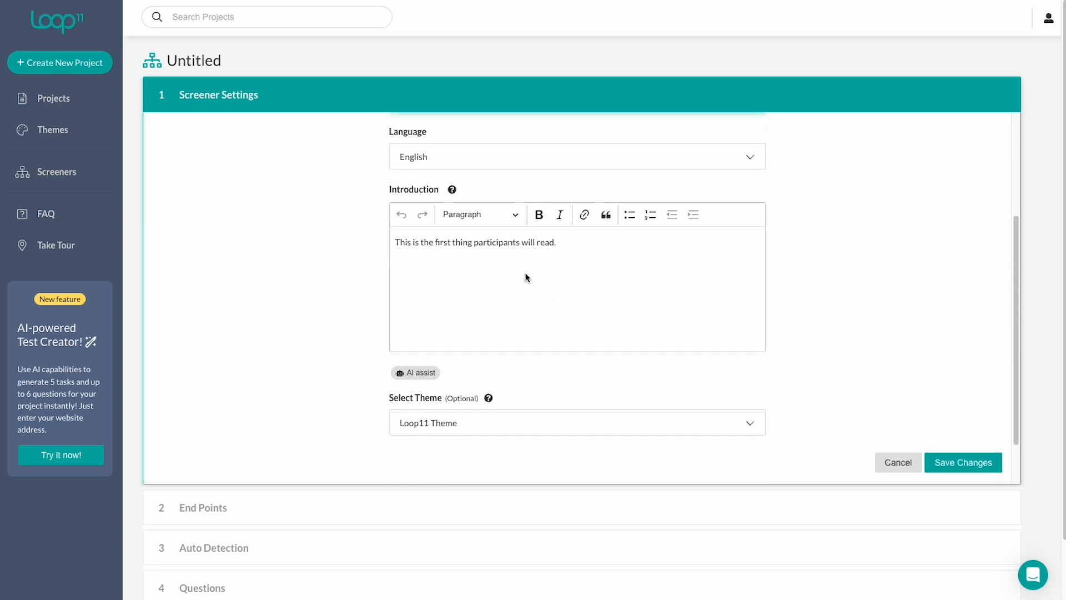
pyautogui.click(529, 268)
pyautogui.hotkey('ctrl', 'a')
pyautogui.write('We are a creative ag')
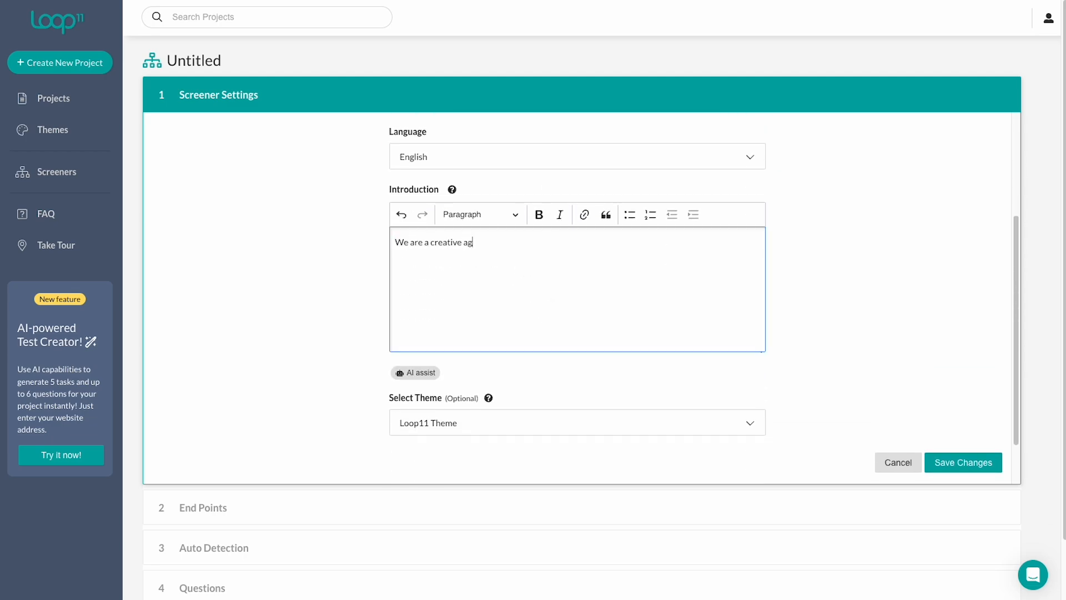
pyautogui.write('ency seeking people to complete a short UX te')
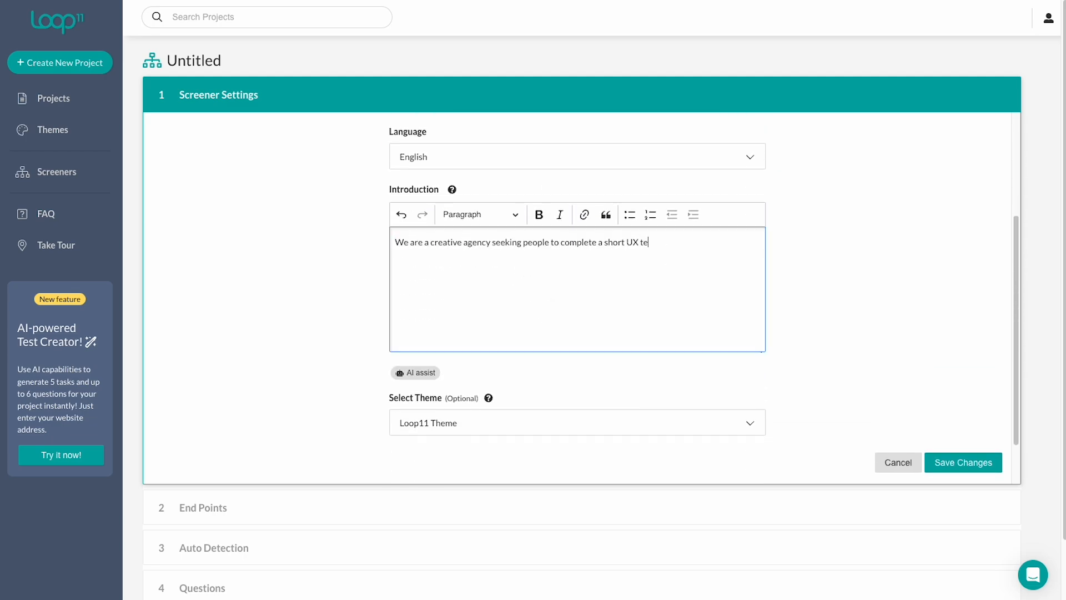
pyautogui.write('st on a prototype website. Plea')
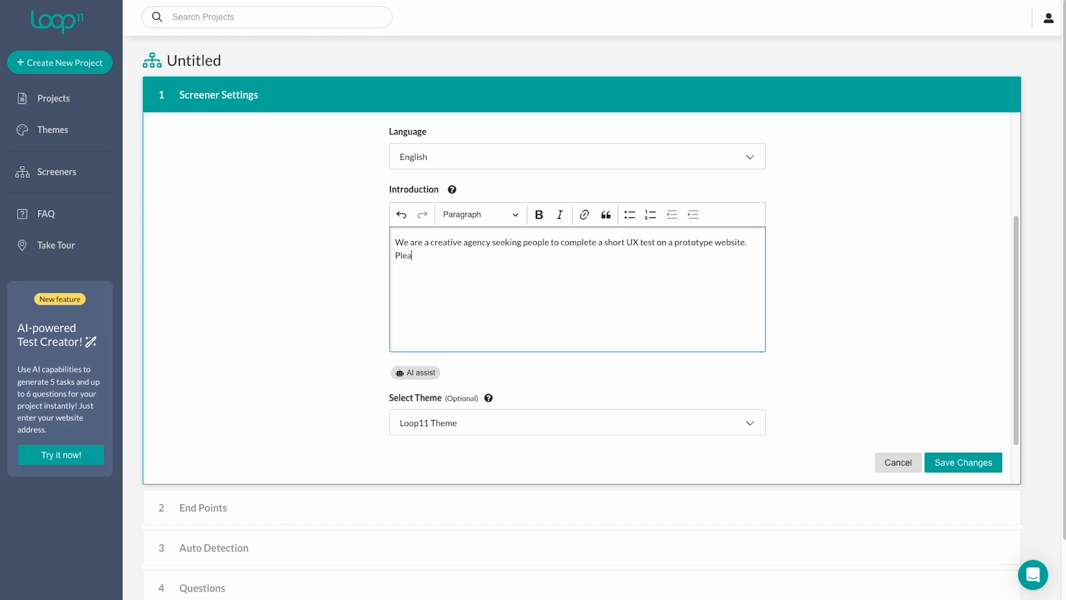
pyautogui.write('se answer the following questions so we can assess whether you match our target audience.')
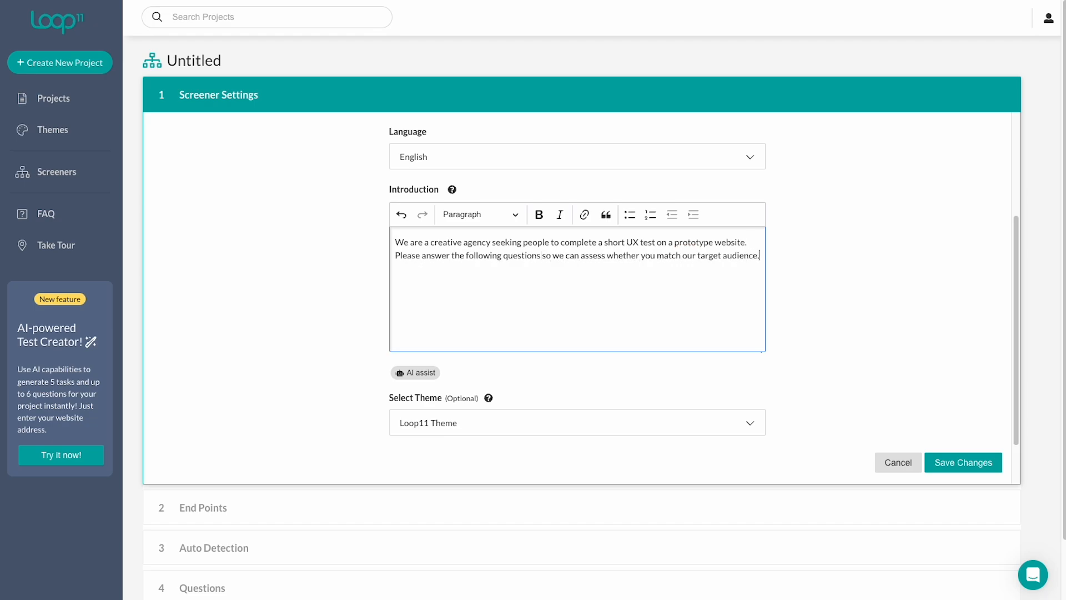
# Set the theme's button background color to hex 00A9A7 and save the screener settings.
pyautogui.scroll(-1, 557, 335)
pyautogui.click(535, 381)
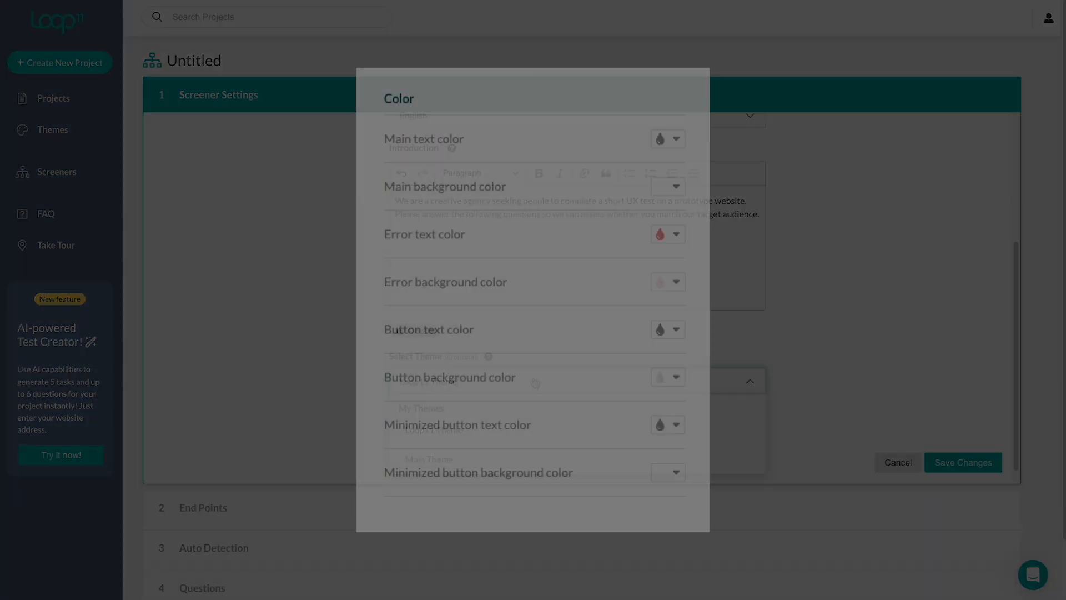
pyautogui.click(668, 329)
pyautogui.click(647, 339)
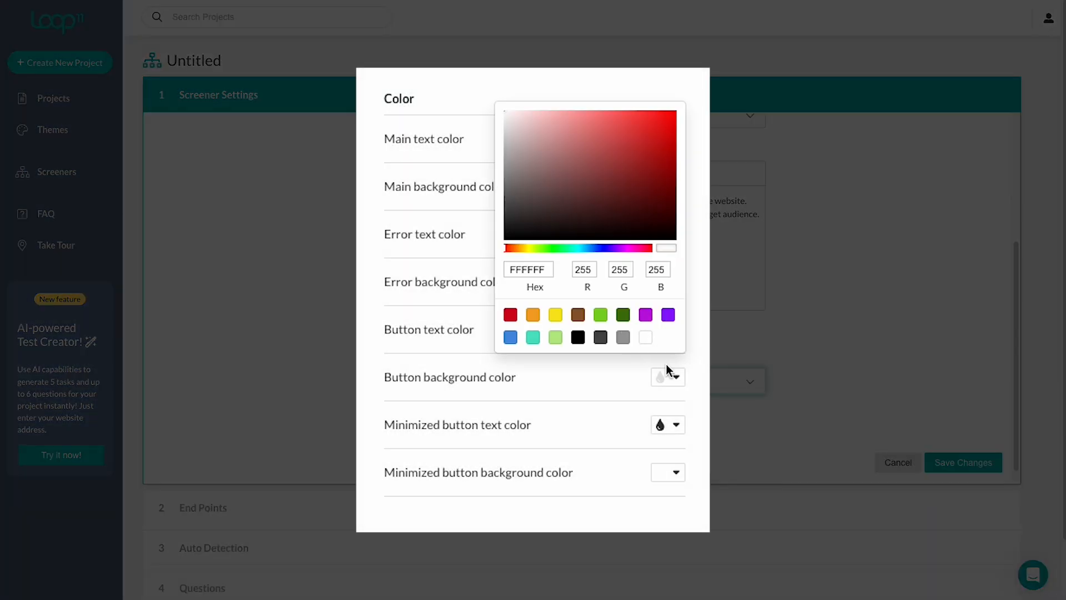
pyautogui.click(674, 378)
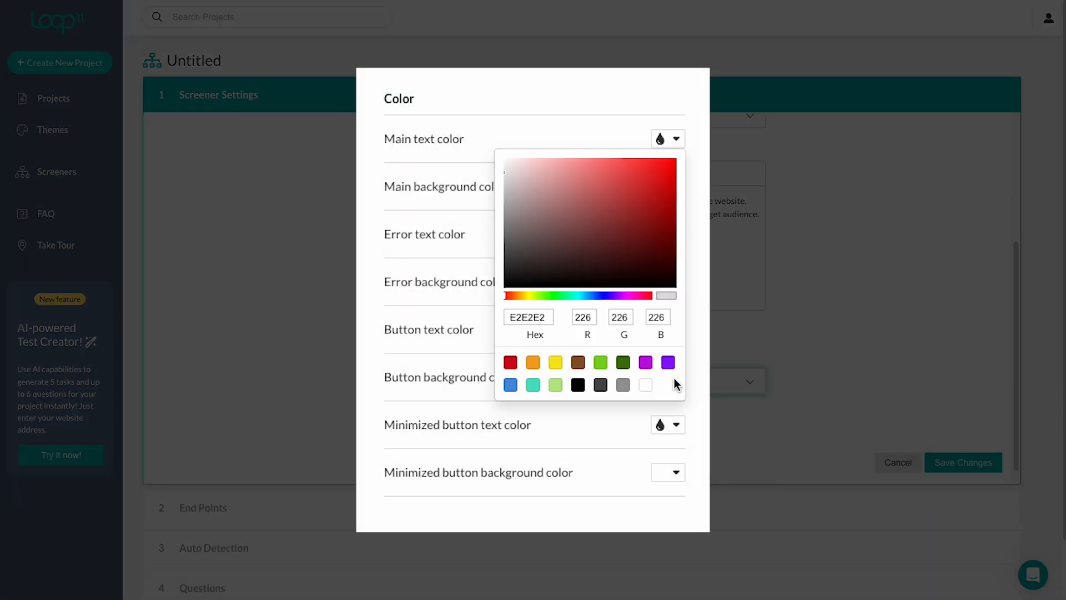
pyautogui.doubleClick(544, 316)
pyautogui.write('00A9A7')
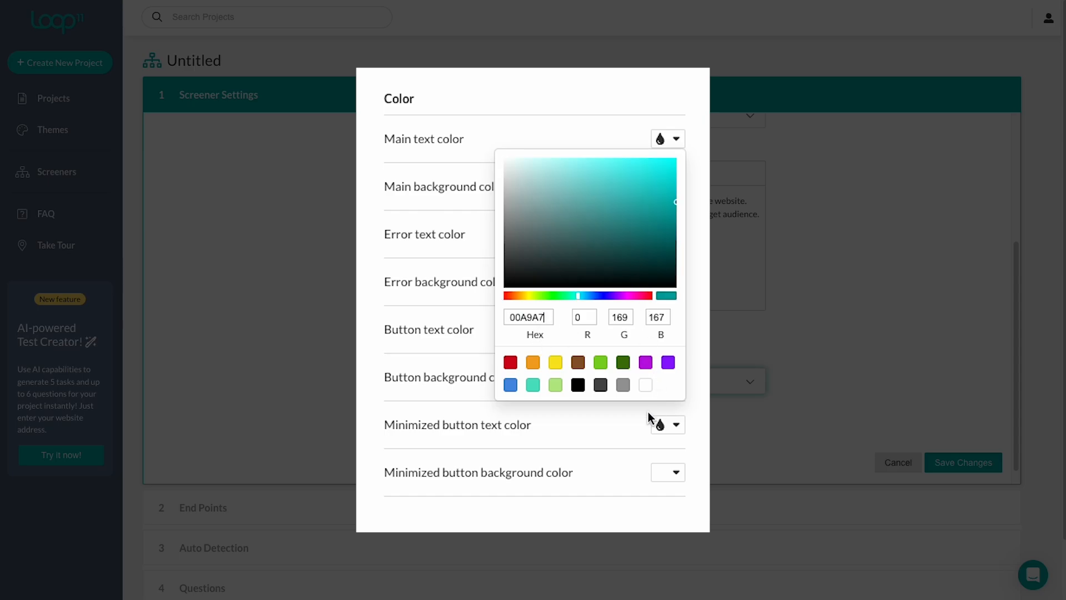
pyautogui.click(626, 416)
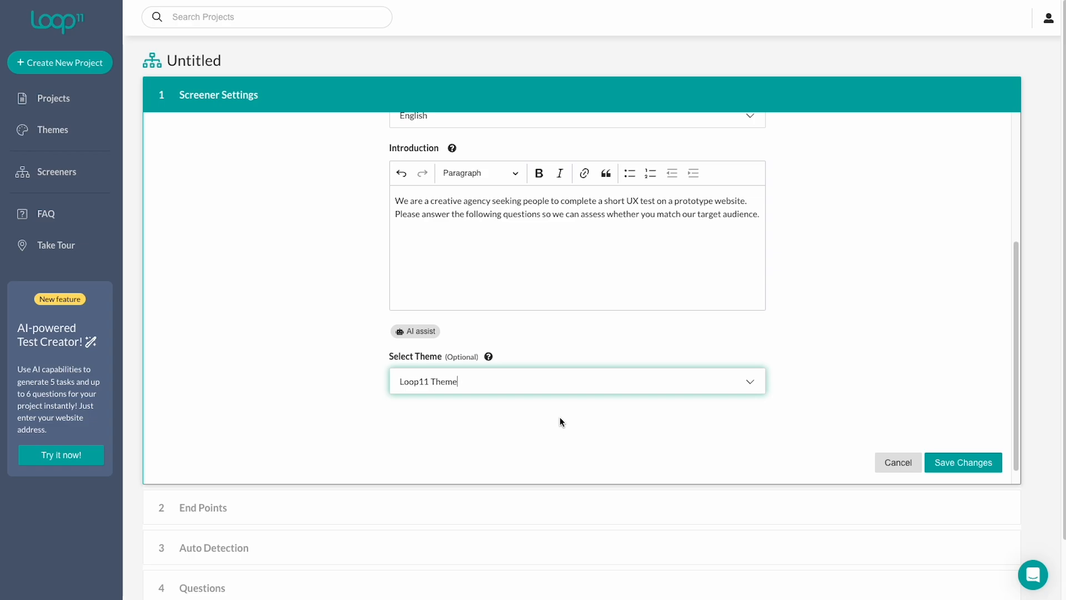
pyautogui.click(969, 468)
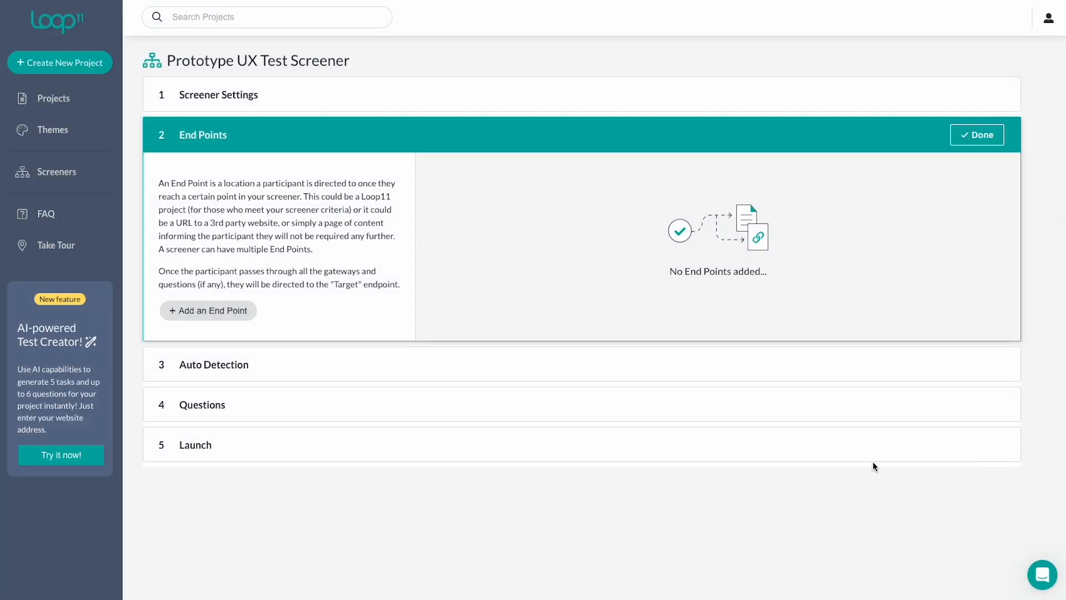
# Add a project end point that sends participants to the Website Usability Test project.
pyautogui.click(223, 314)
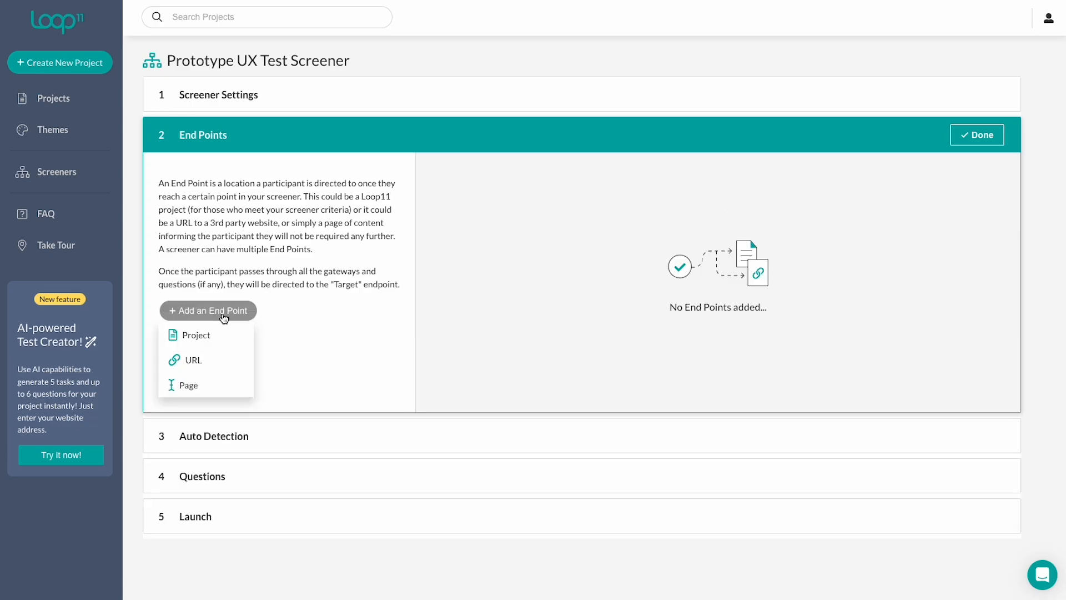
pyautogui.click(222, 337)
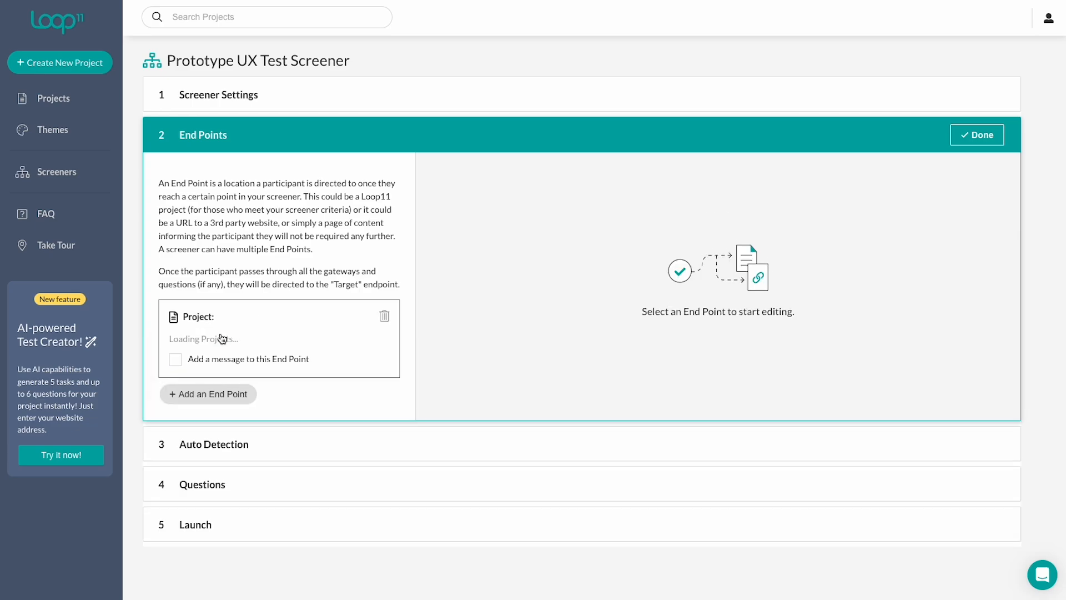
pyautogui.click(278, 345)
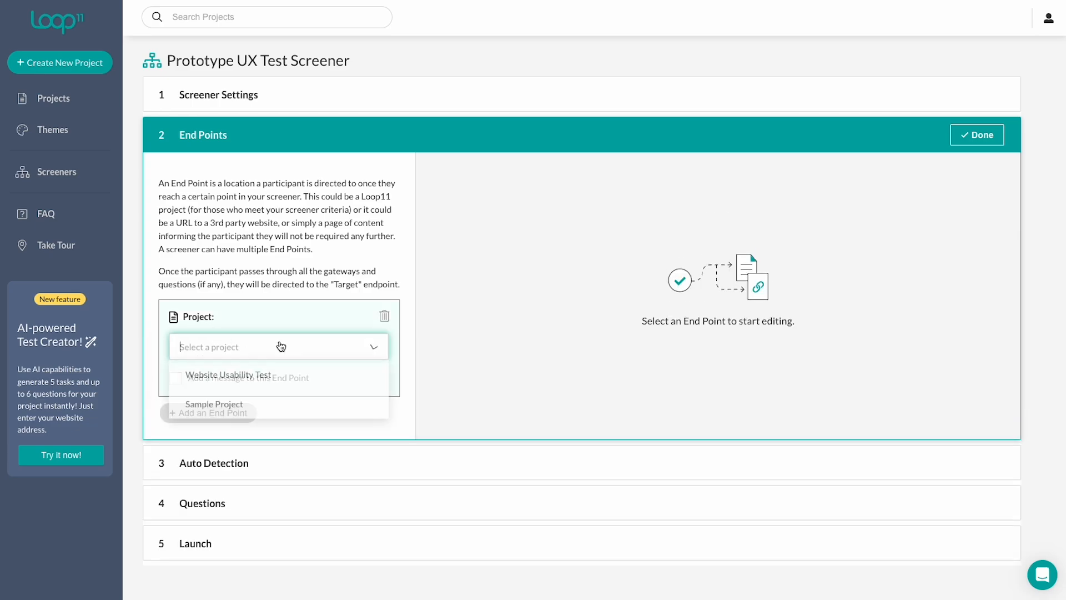
pyautogui.click(270, 384)
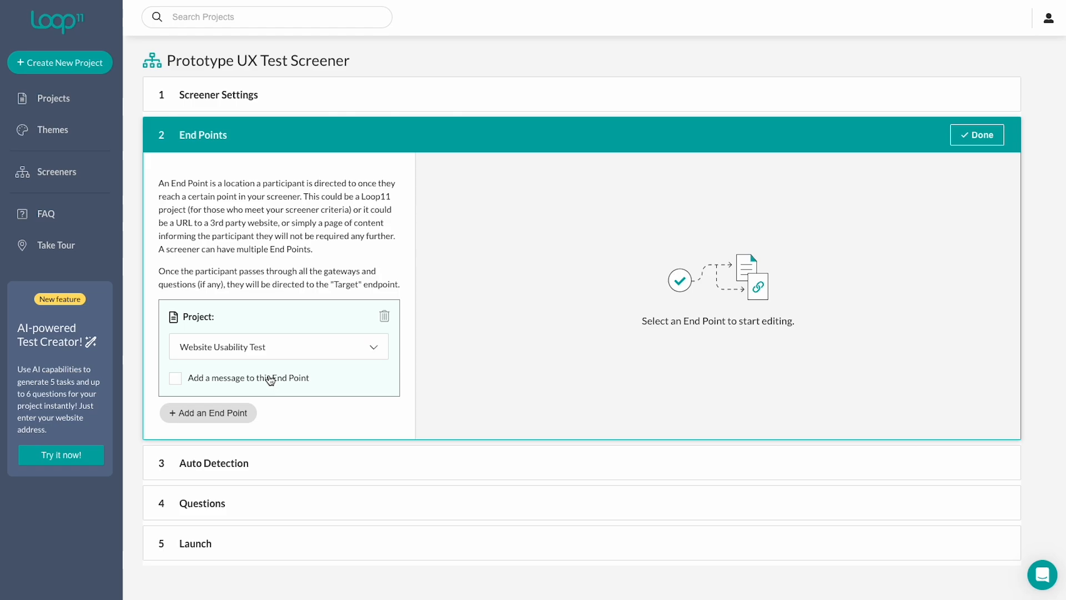
pyautogui.click(174, 380)
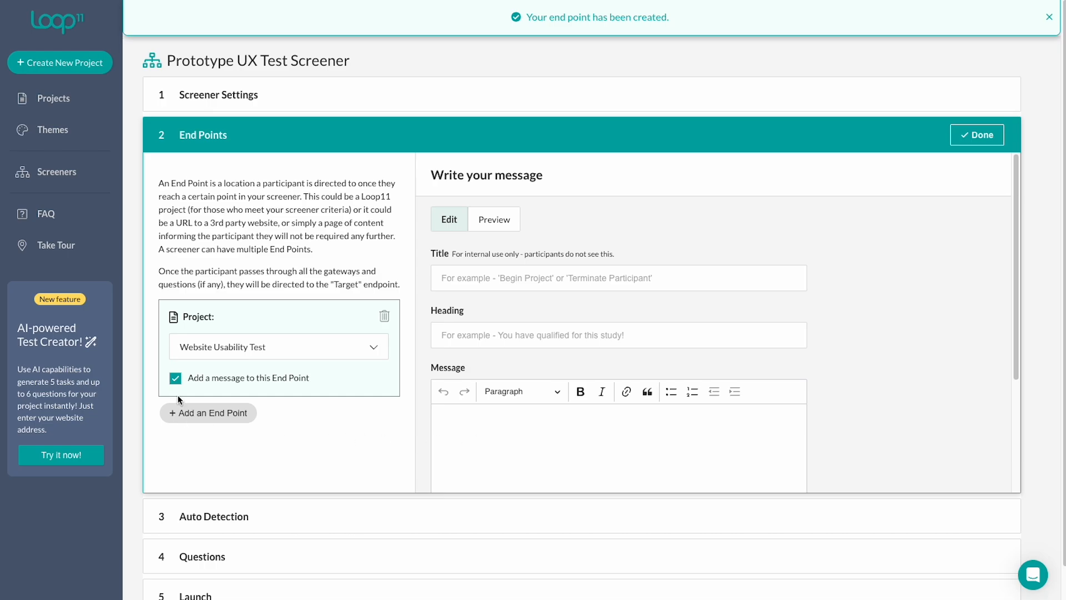
pyautogui.click(175, 380)
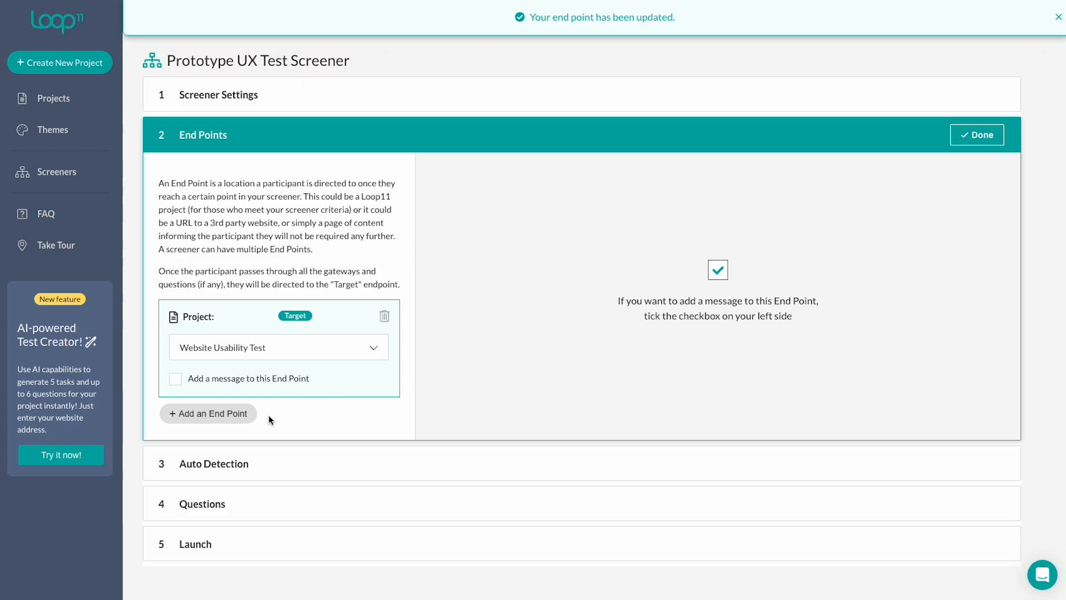
# Add a page end point titled 'Terminate - Desktop'.
pyautogui.click(248, 414)
pyautogui.click(193, 470)
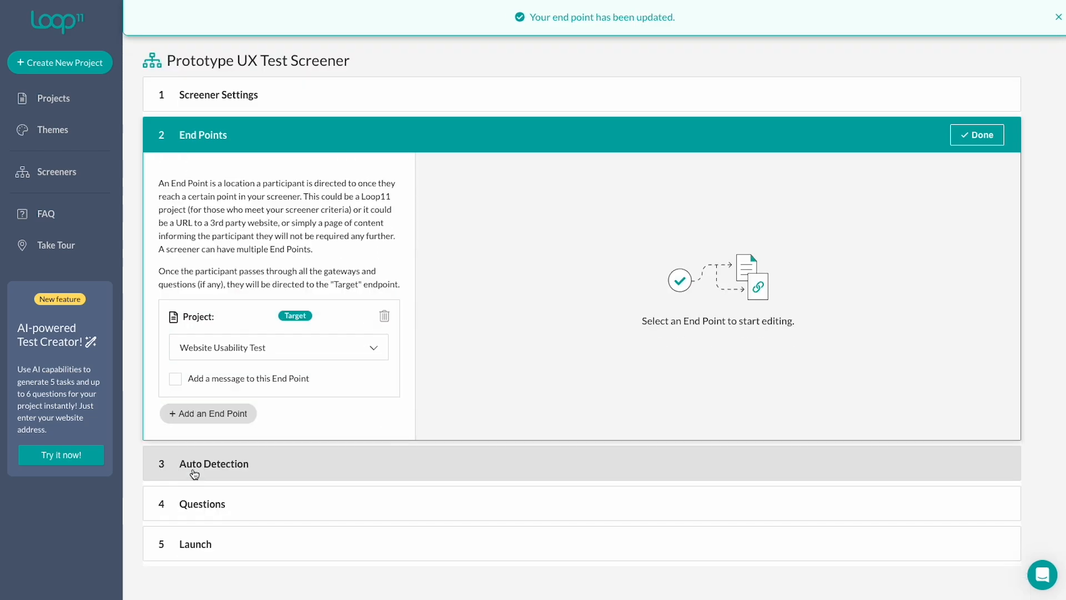
pyautogui.click(269, 428)
pyautogui.click(537, 286)
pyautogui.write('Terminate - Desktop')
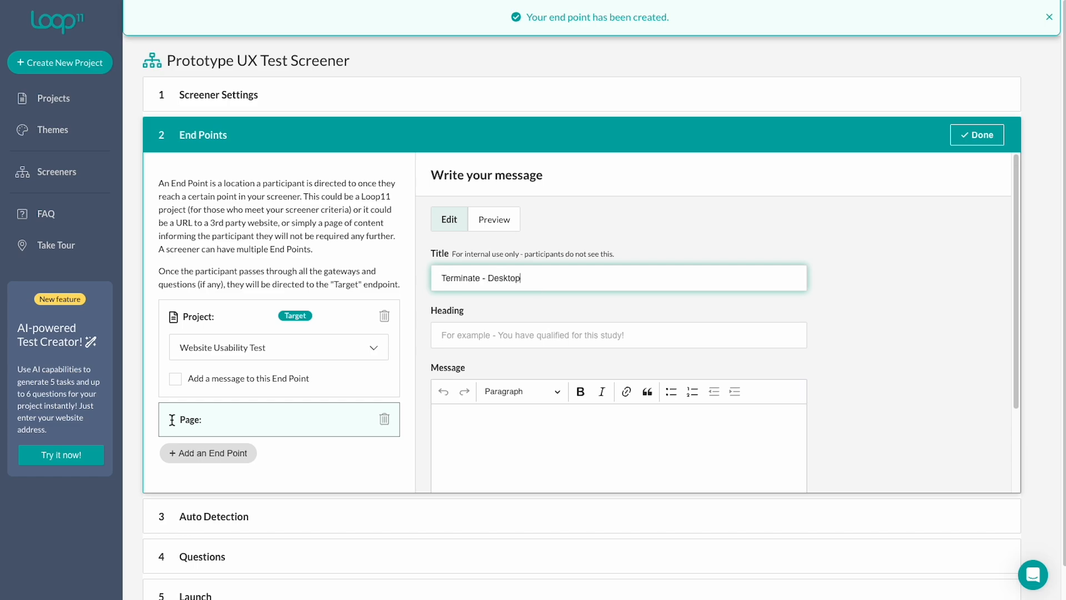
# Set the page end point's heading to 'Please switch to a desktop computer'.
pyautogui.click(505, 336)
pyautogui.write('Please swit')
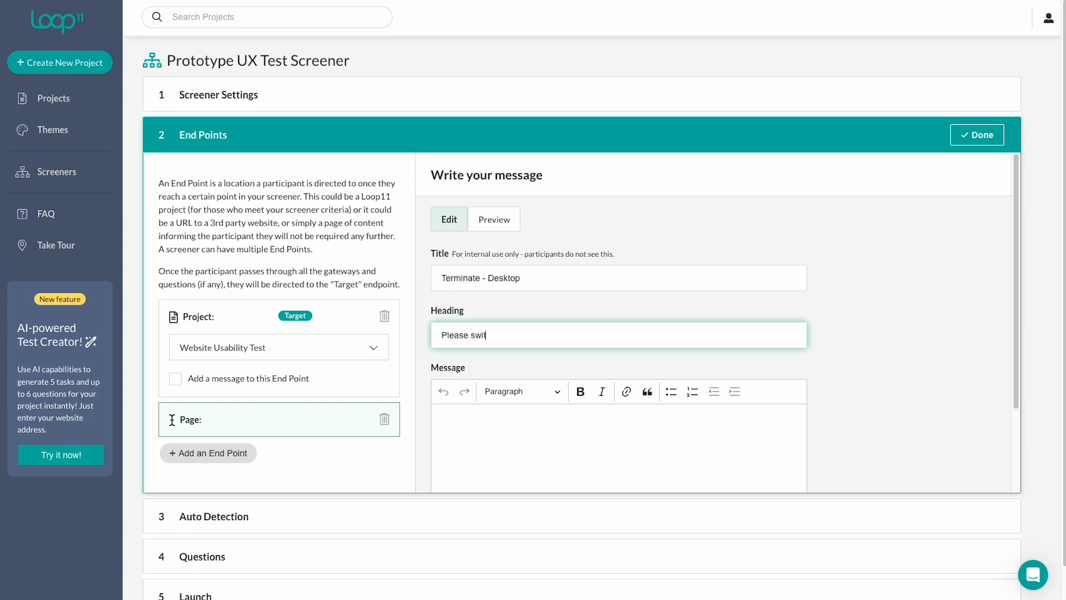
pyautogui.write('ch to a desktop computer')
# Write the message 'This test must be completed on a desktop computer. Please switch to a desktop to continue.' and save the end point.
pyautogui.click(566, 477)
pyautogui.write('This test')
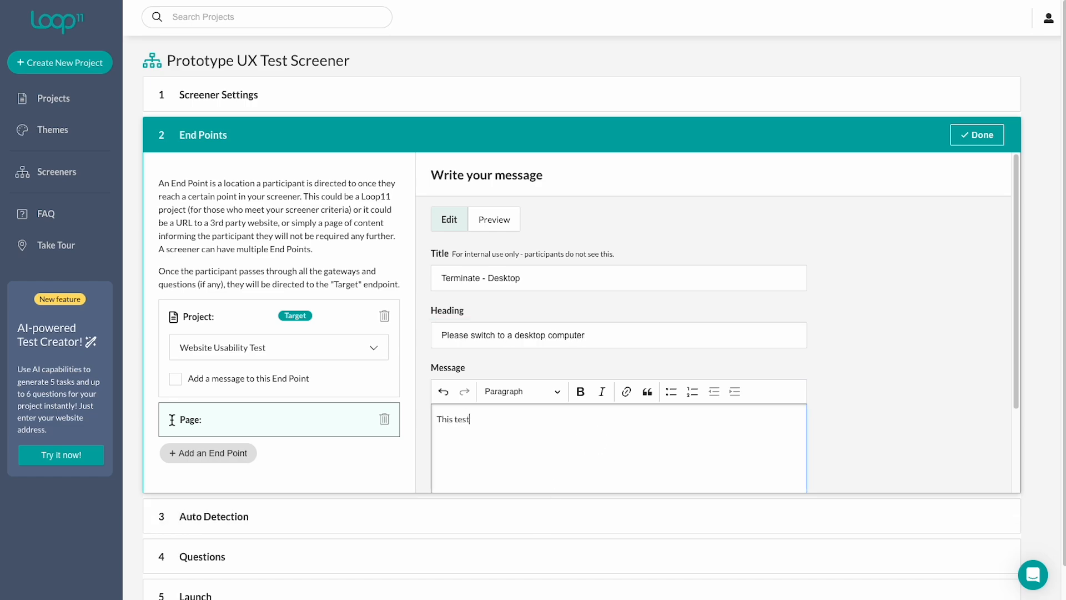
pyautogui.write(' must be completed on a desktop computer. ')
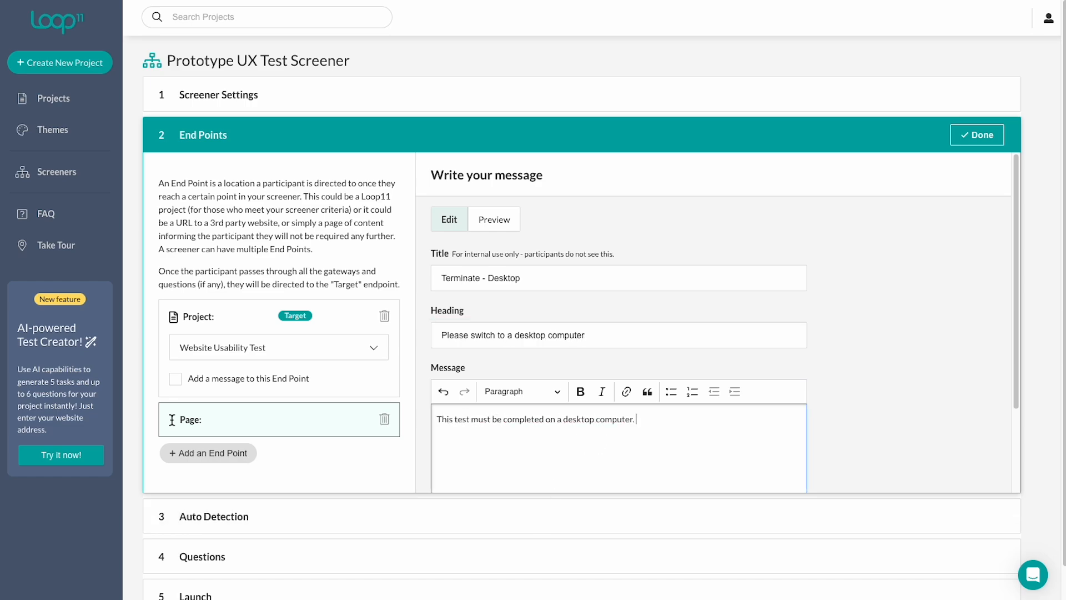
pyautogui.write('Please switch to a desktop to continue.')
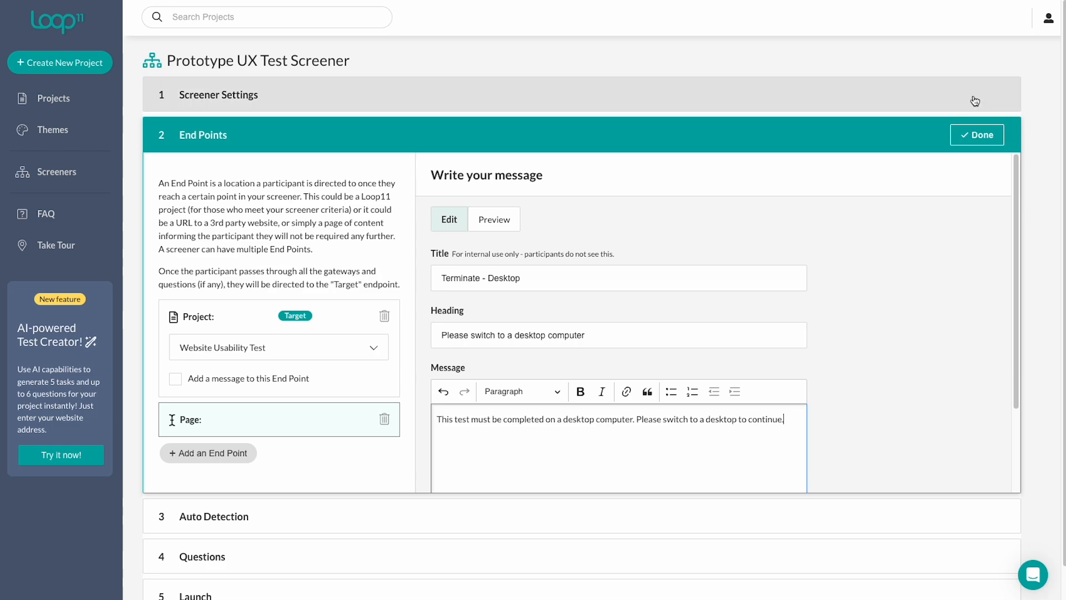
pyautogui.scroll(-3, 701, 333)
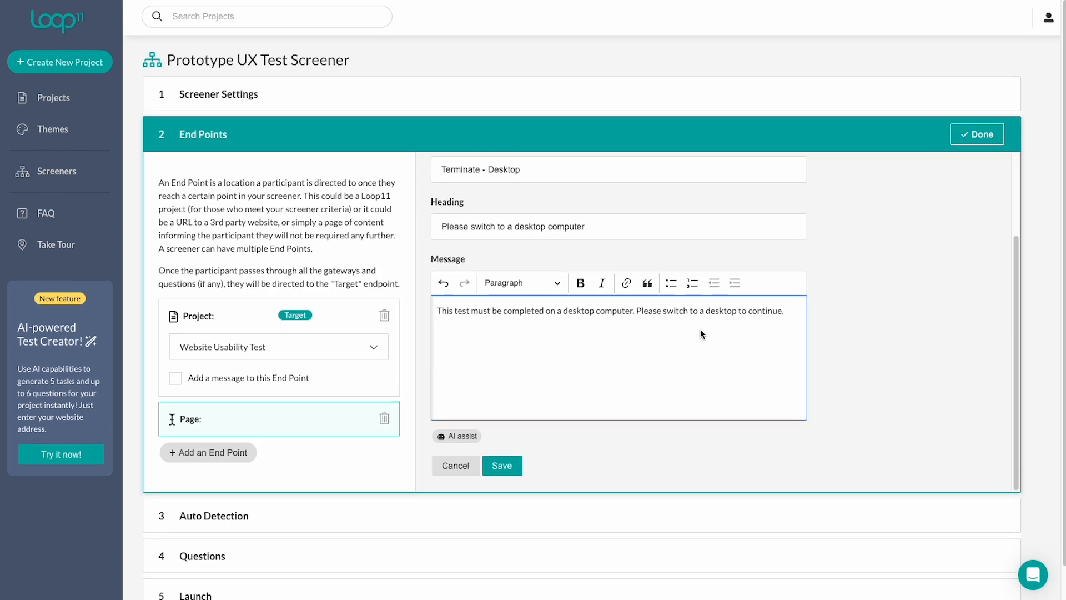
pyautogui.click(507, 442)
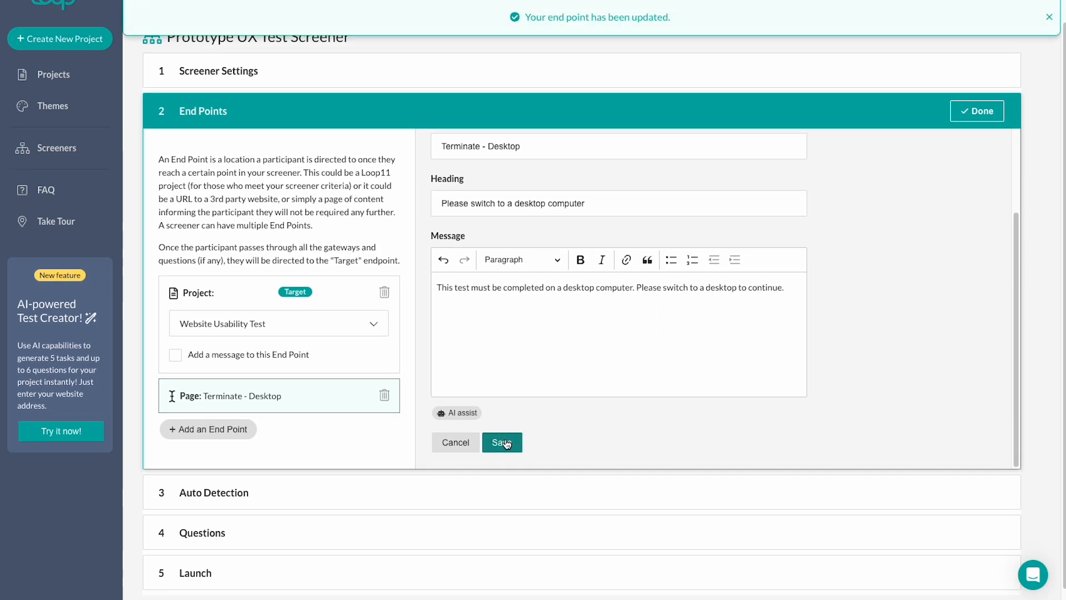
pyautogui.click(214, 431)
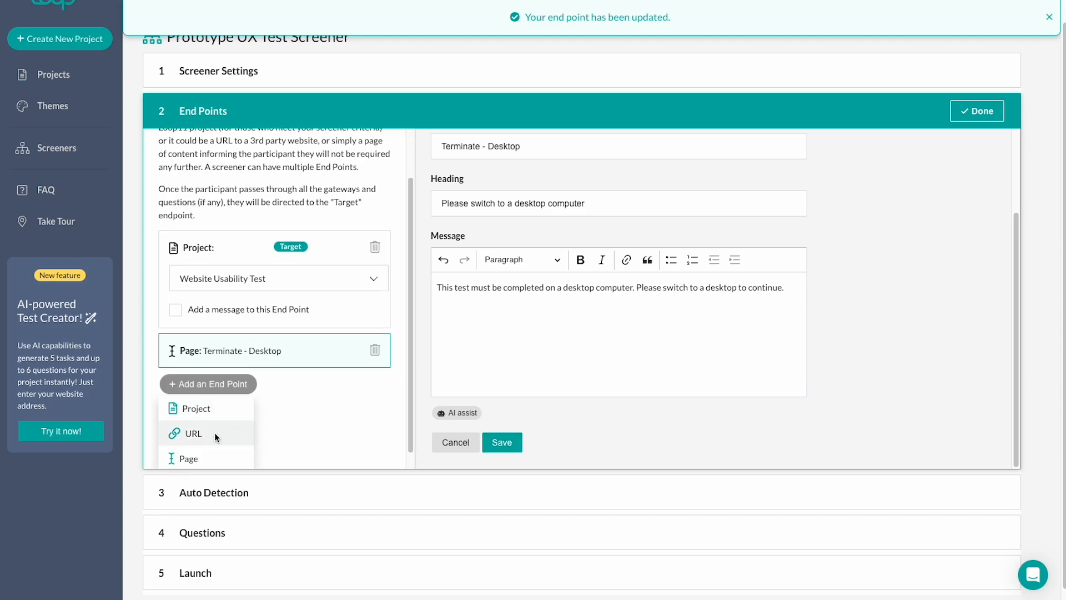
pyautogui.click(211, 427)
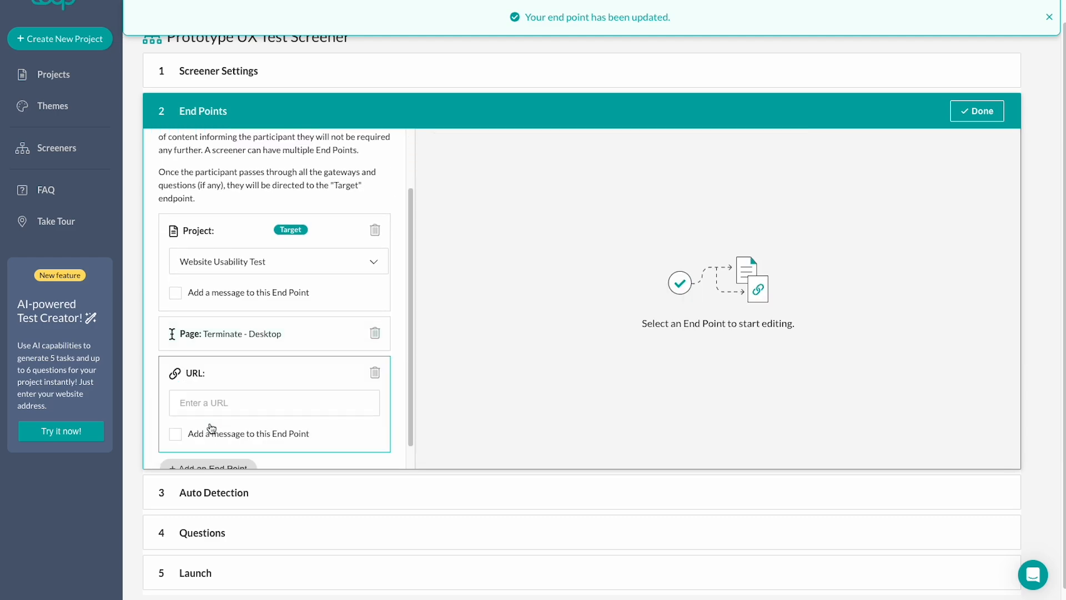
pyautogui.click(234, 391)
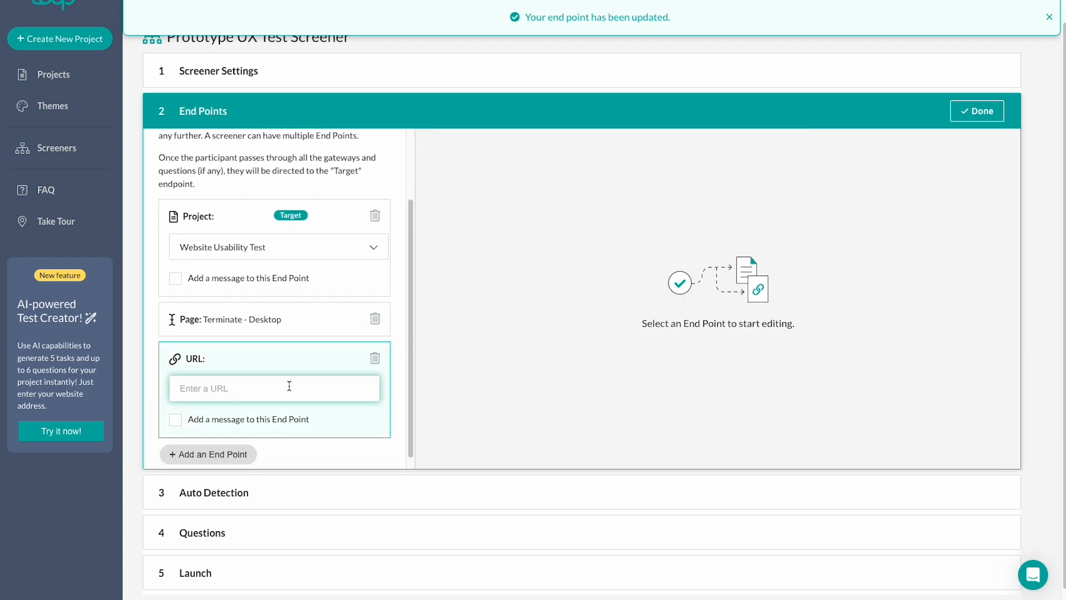
pyautogui.click(376, 366)
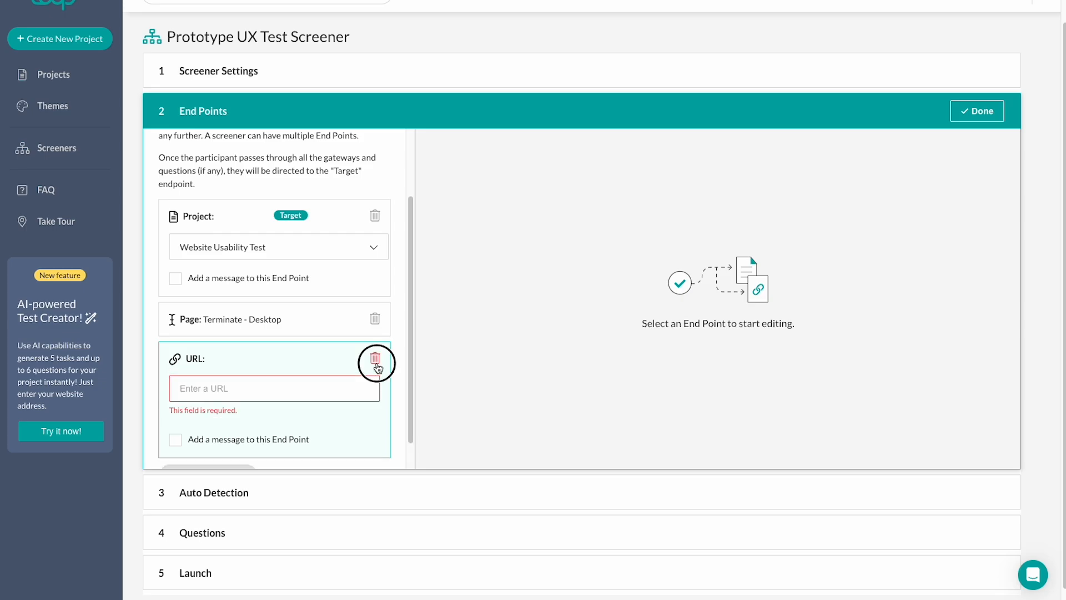
# Add another page end point titled 'Terminate - General' with the heading 'Thank you!'.
pyautogui.click(186, 432)
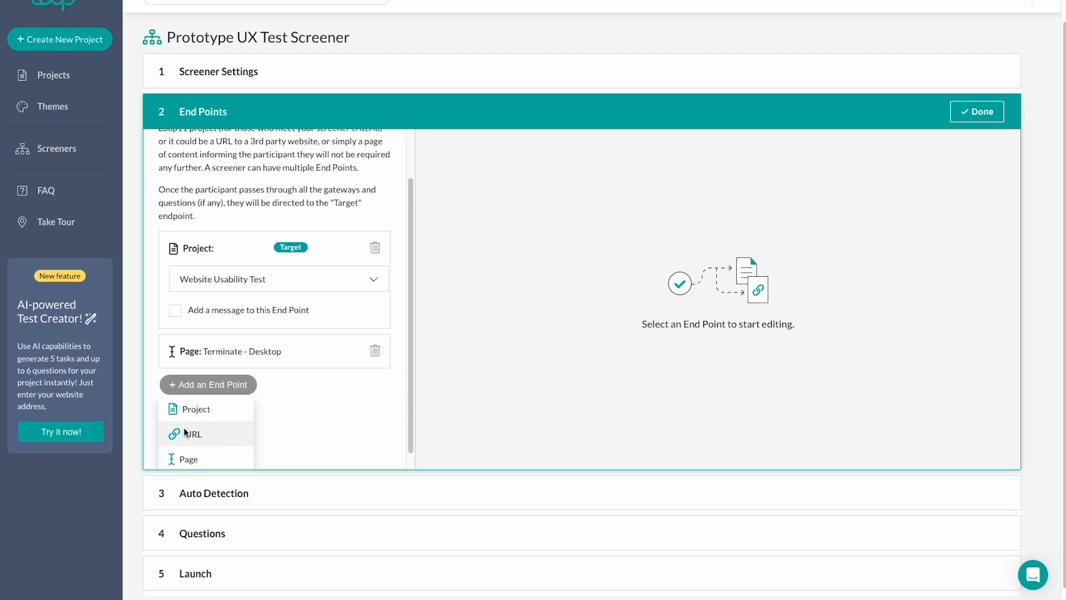
pyautogui.click(195, 438)
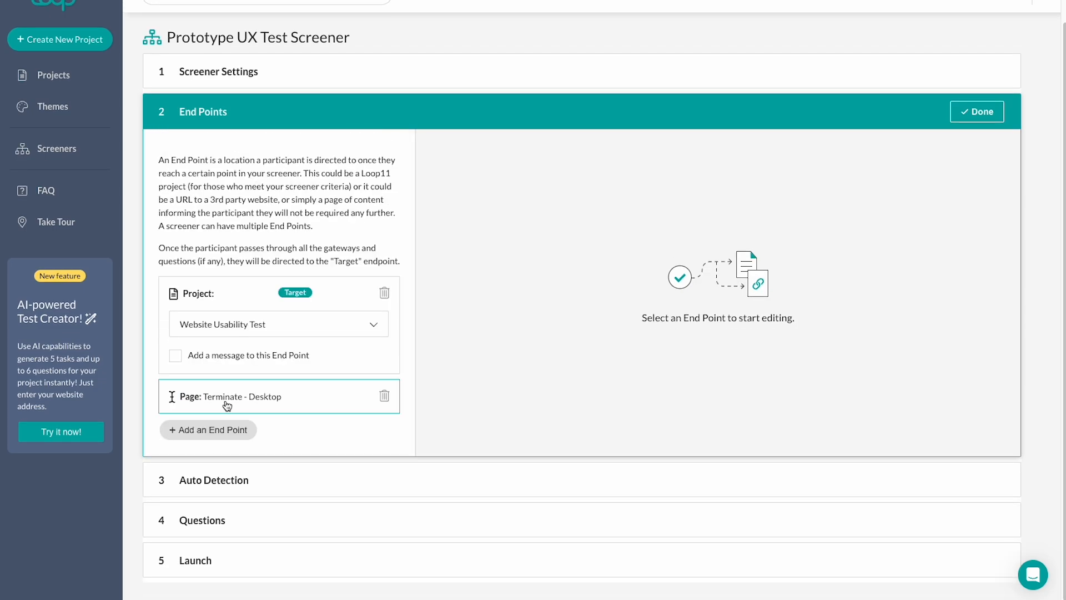
pyautogui.click(209, 451)
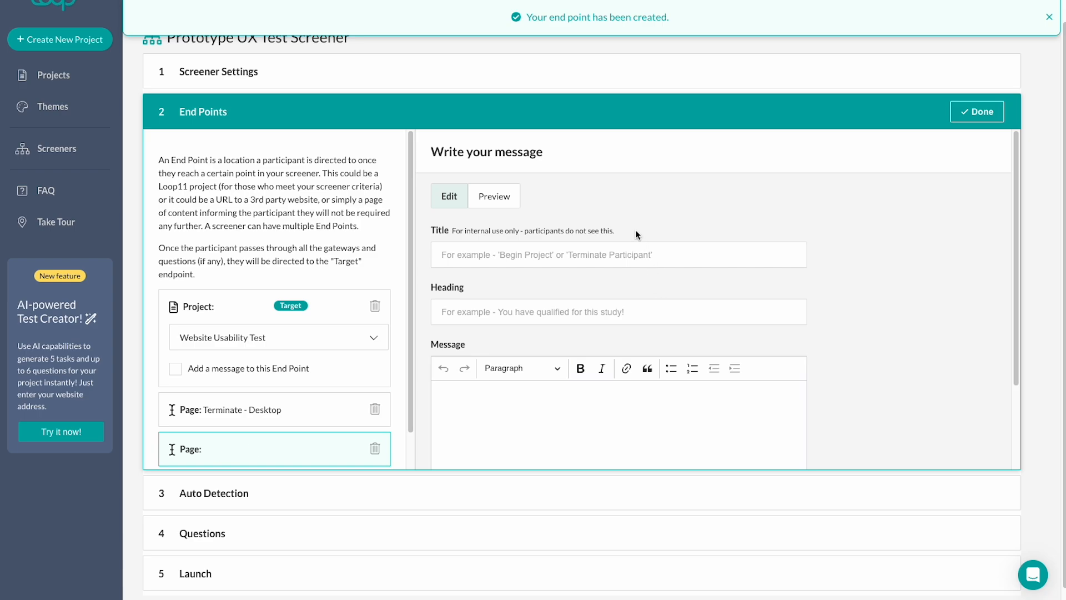
pyautogui.click(577, 253)
pyautogui.write('Terminate - General')
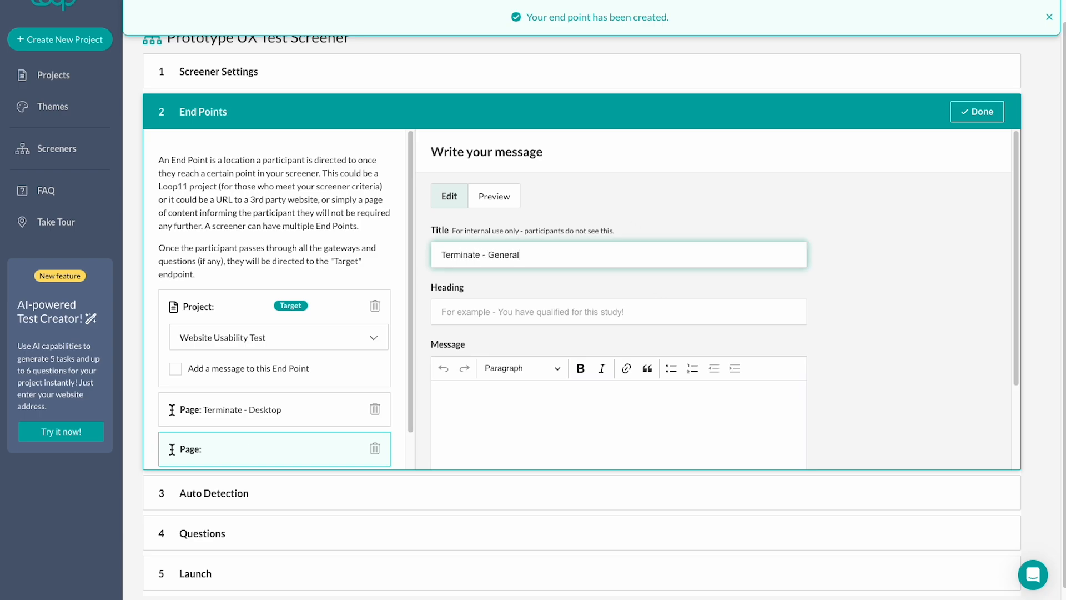
pyautogui.click(549, 314)
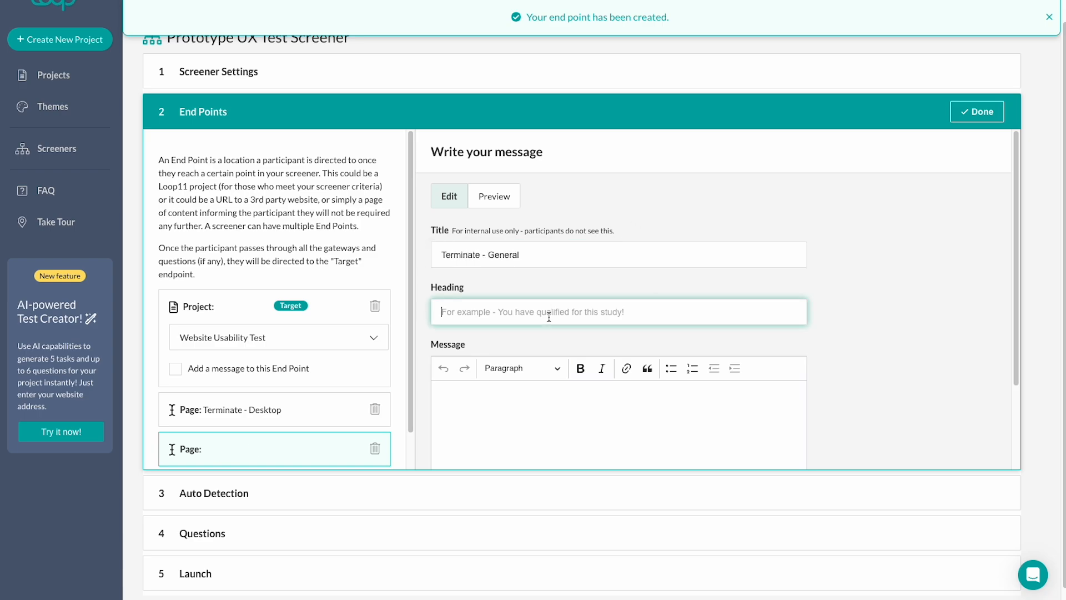
pyautogui.write('Thank you!')
# Write the message starting 'Thank you for your time. Unfortunately, based on your responses you are not eligible' and save the end point.
pyautogui.press('Tab')
pyautogui.write('Thank you for ')
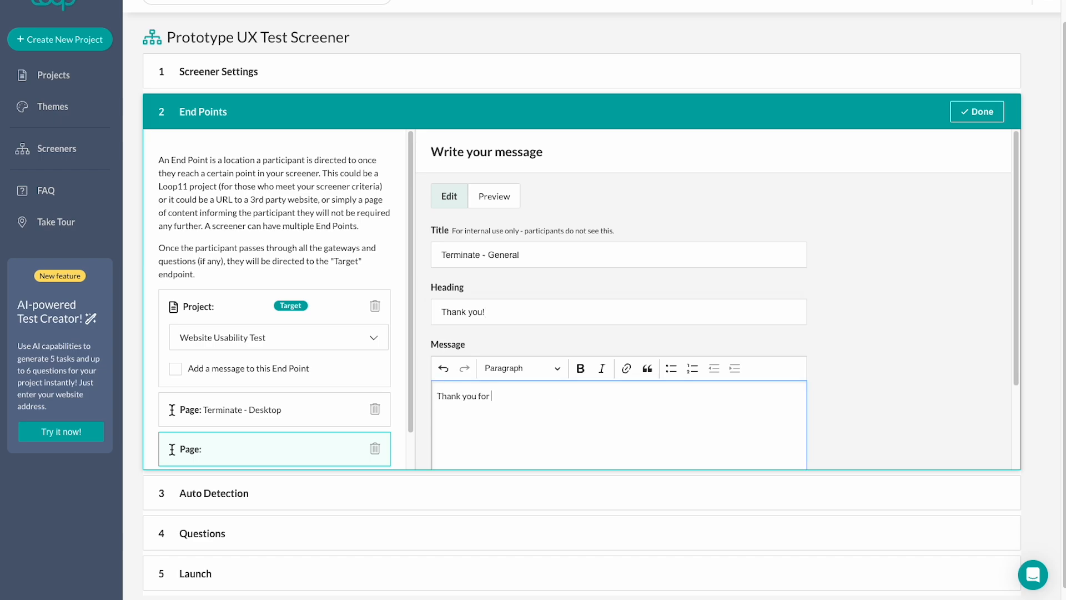
pyautogui.write('your time. Unfortunately, based on your responses you are not eligible to participate in this project. We look forward to the possibiliy')
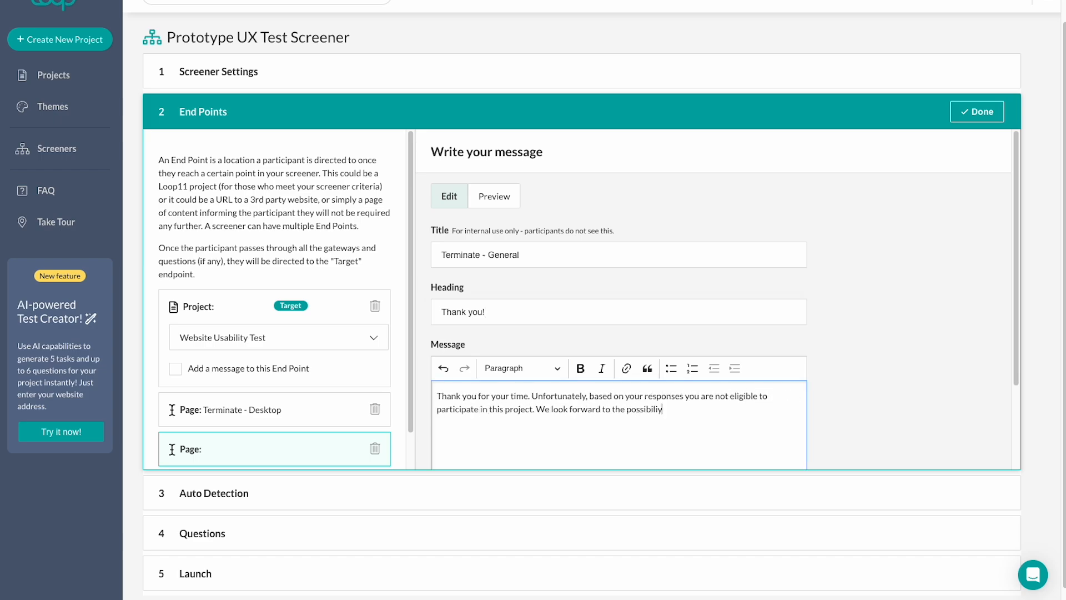
pyautogui.press('BackSpace')
pyautogui.write('ty of your participation in future projects.')
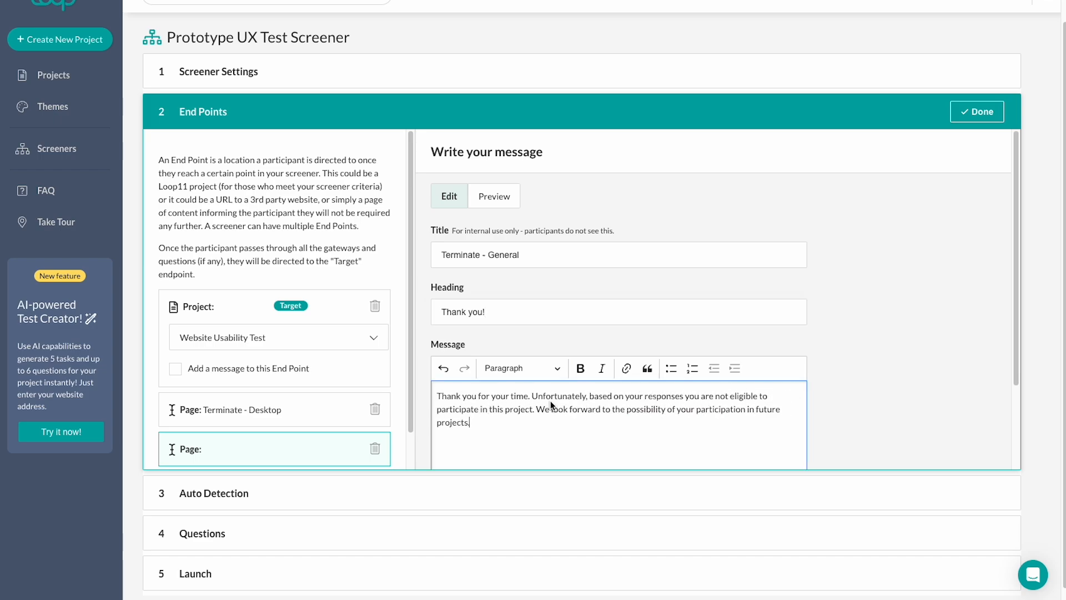
pyautogui.scroll(-2, 615, 397)
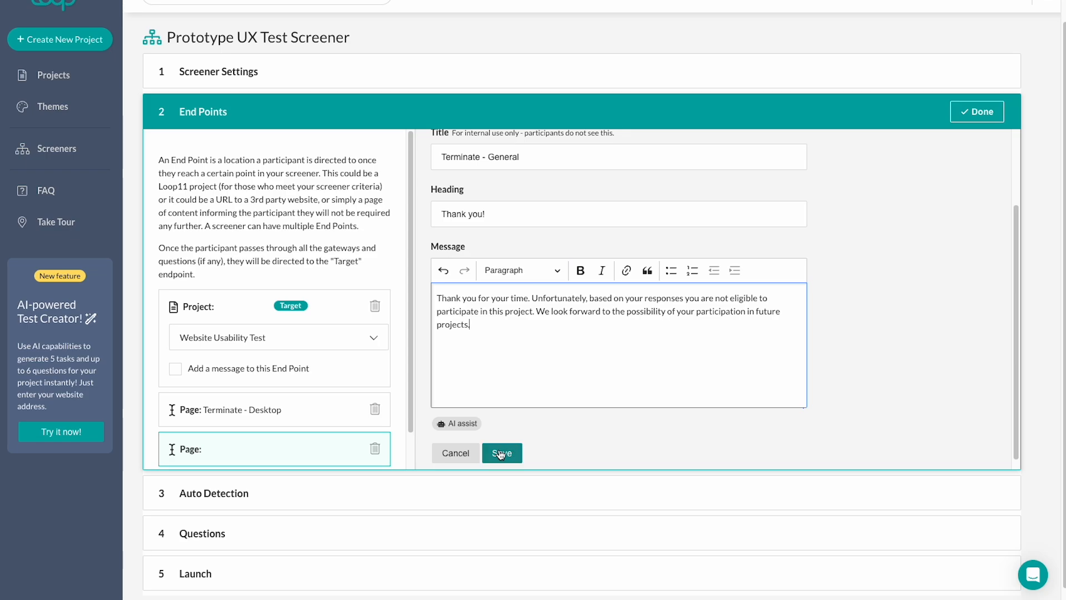
pyautogui.click(501, 453)
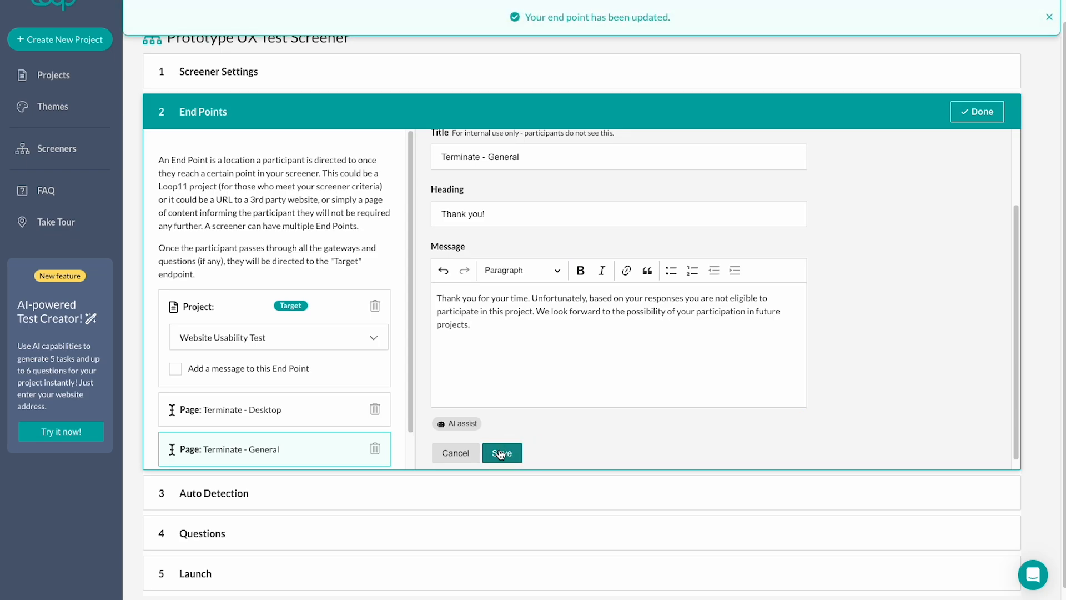
# Add a Device auto-detection gateway that allows Desktop devices running Mac and Windows.
pyautogui.click(982, 110)
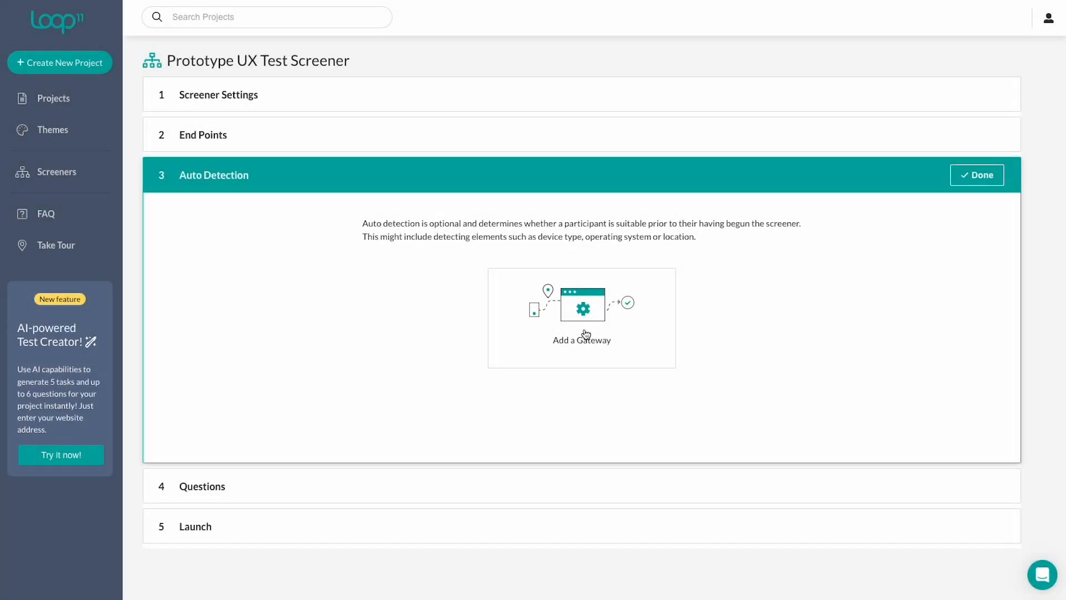
pyautogui.click(586, 334)
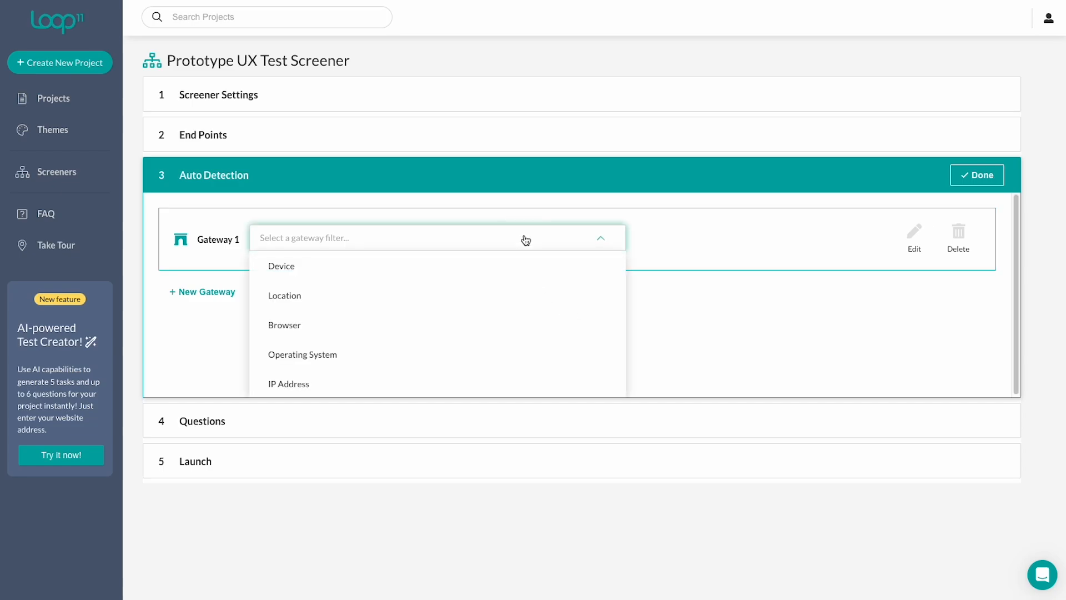
pyautogui.click(518, 273)
pyautogui.scroll(-2, 604, 296)
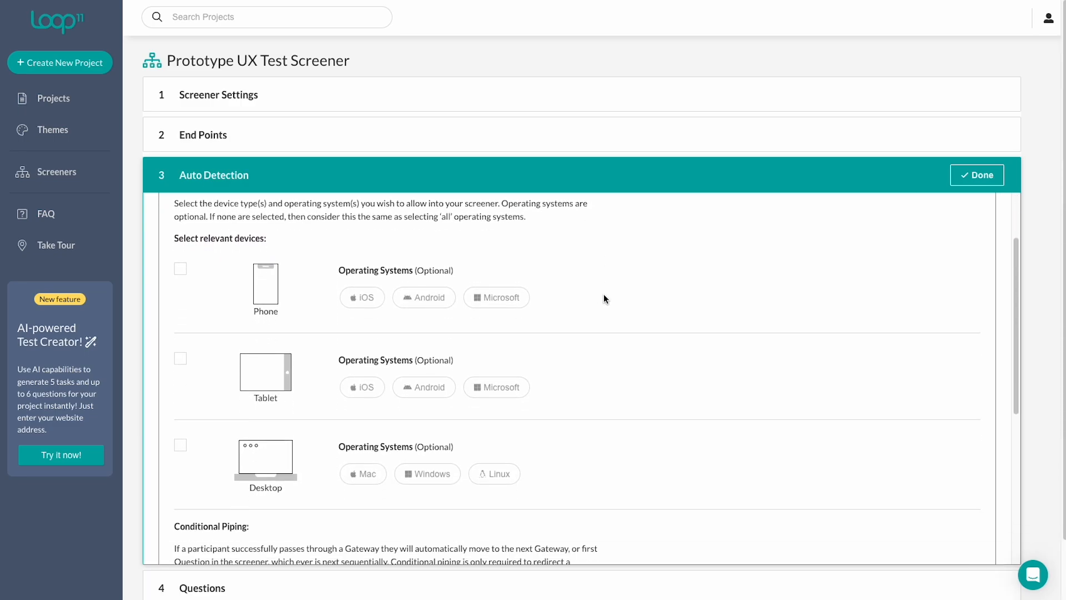
pyautogui.click(181, 446)
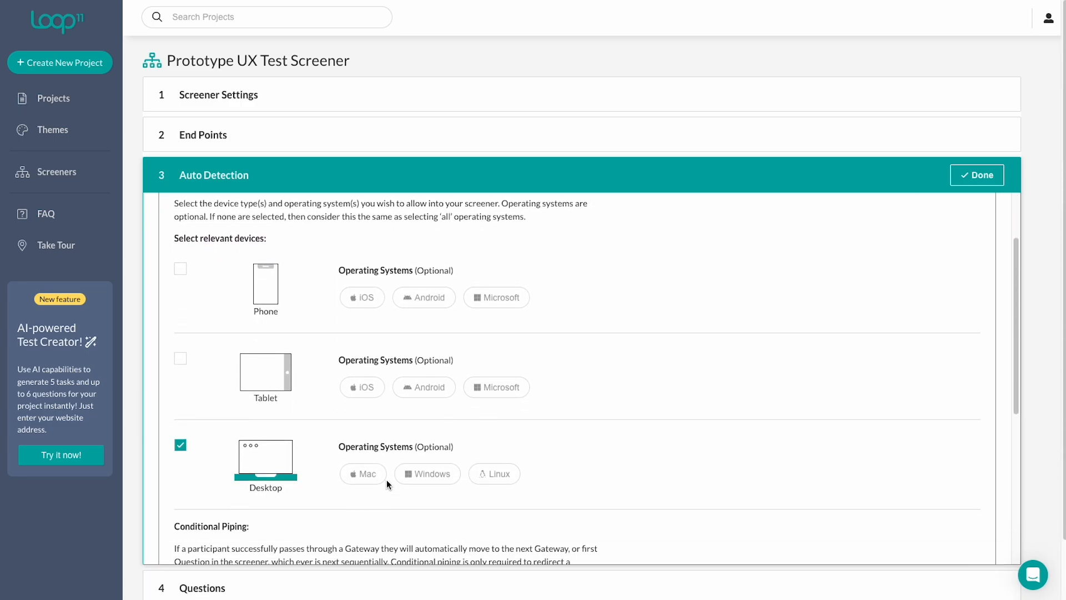
pyautogui.click(369, 473)
pyautogui.click(430, 475)
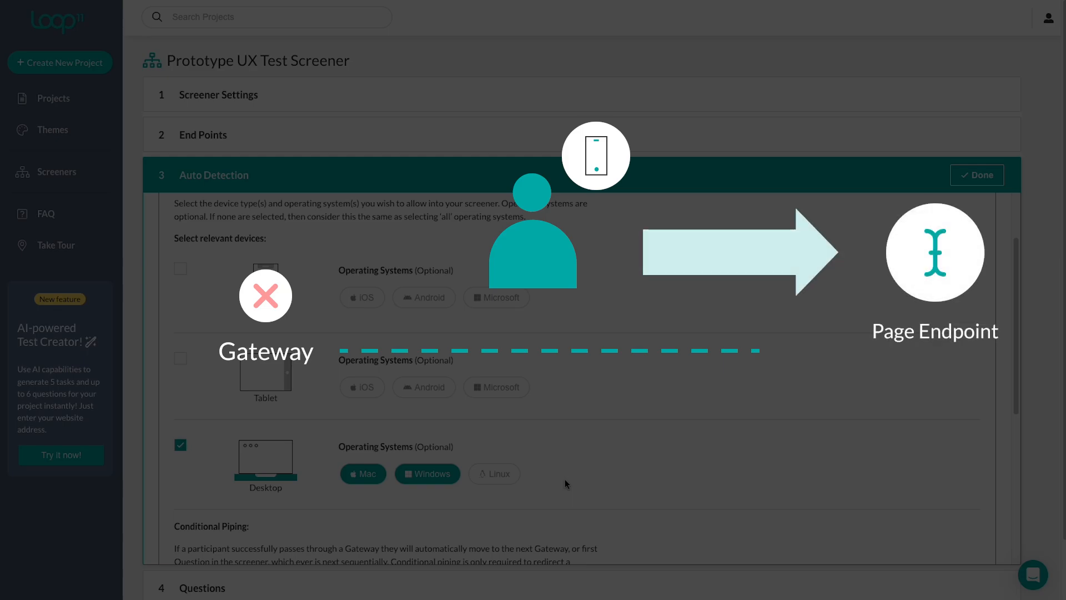
# Send participants with no match on the gateway to the 'Terminate - Desktop' end point.
pyautogui.scroll(-3, 565, 479)
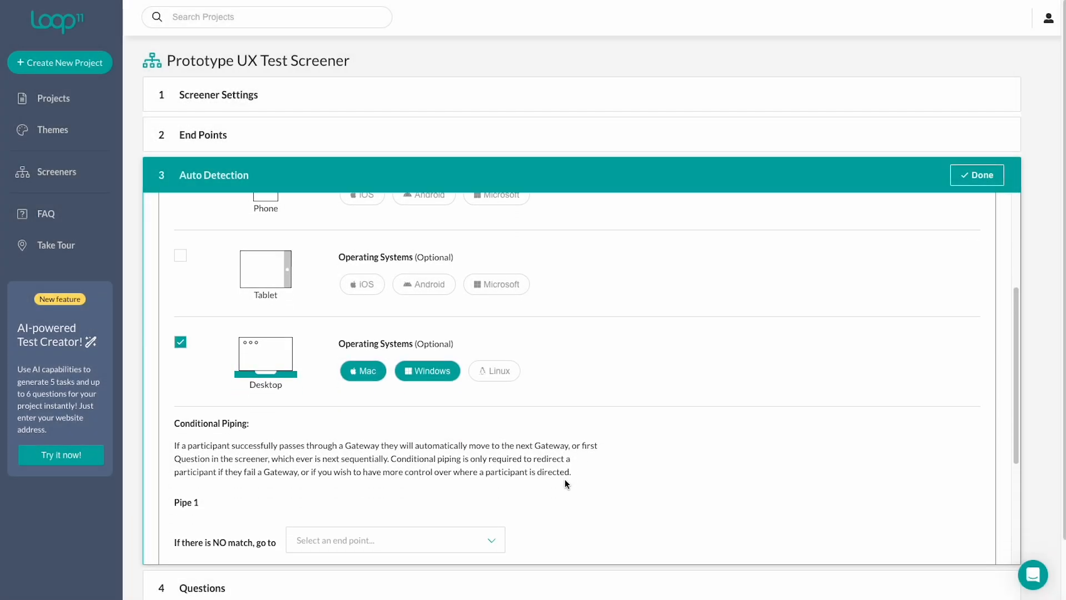
pyautogui.scroll(-1, 564, 478)
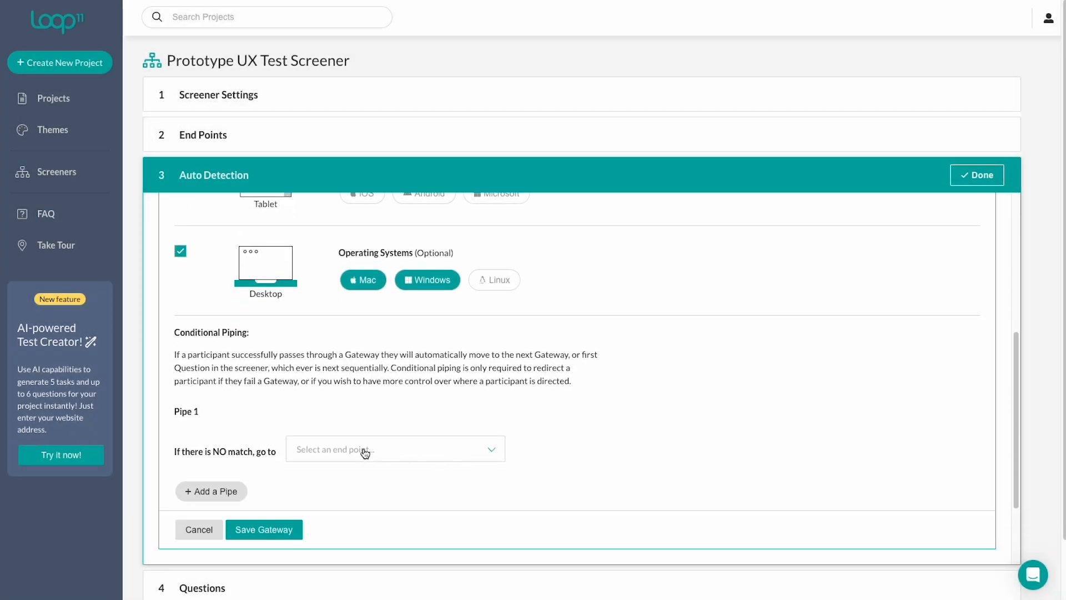
pyautogui.click(325, 457)
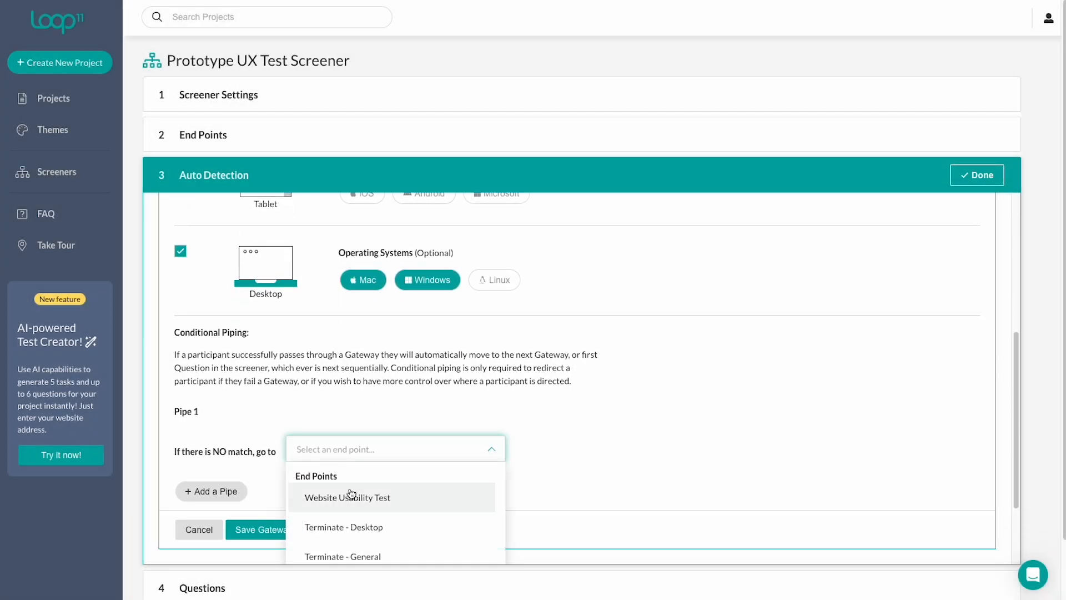
pyautogui.click(368, 529)
pyautogui.scroll(-2, 566, 476)
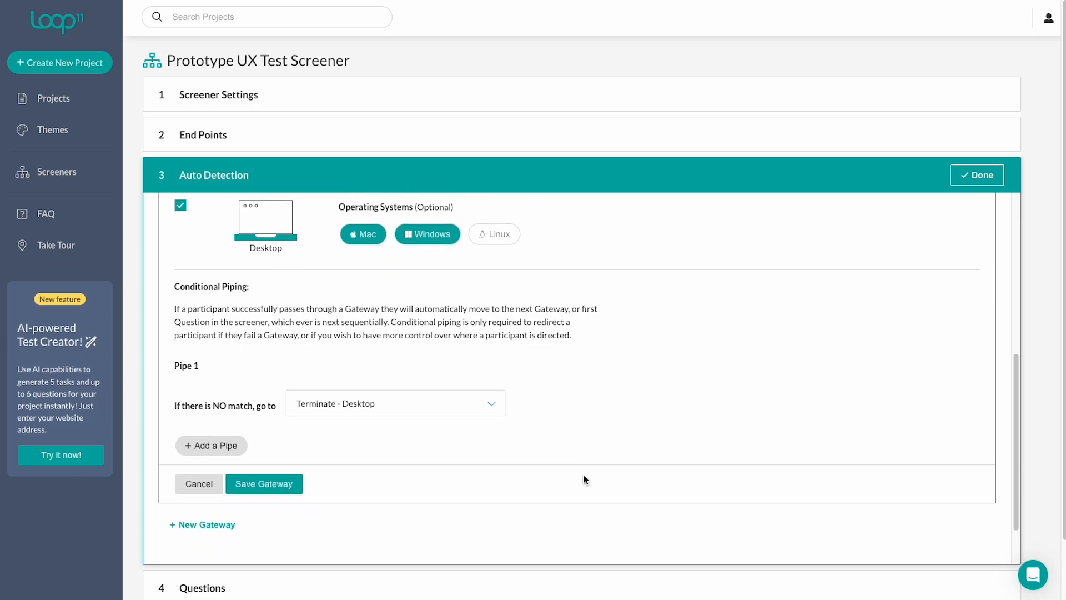
pyautogui.click(209, 446)
pyautogui.scroll(-3, 249, 439)
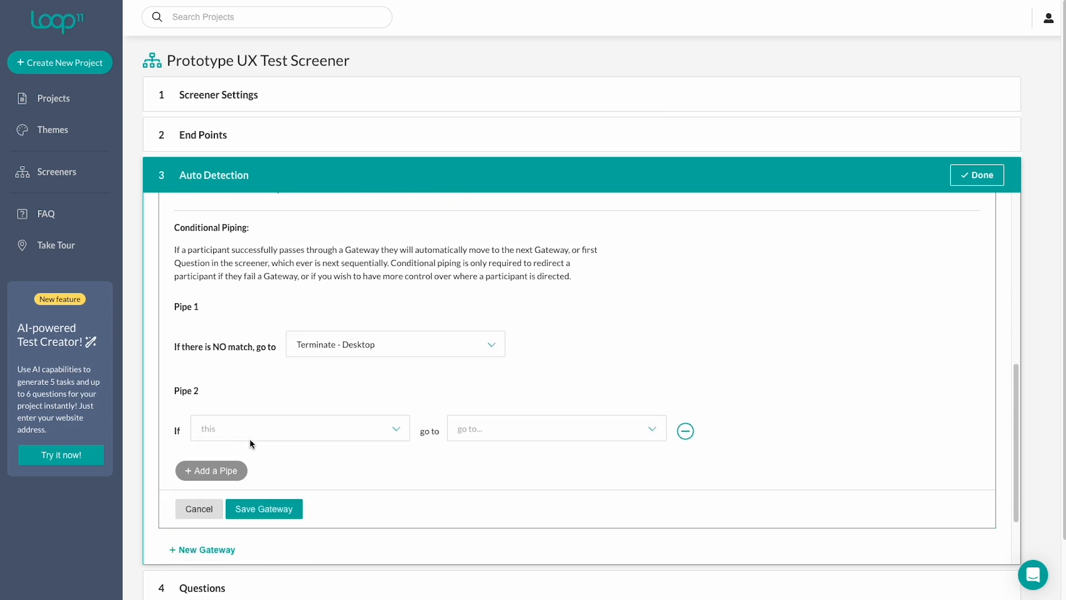
pyautogui.click(251, 415)
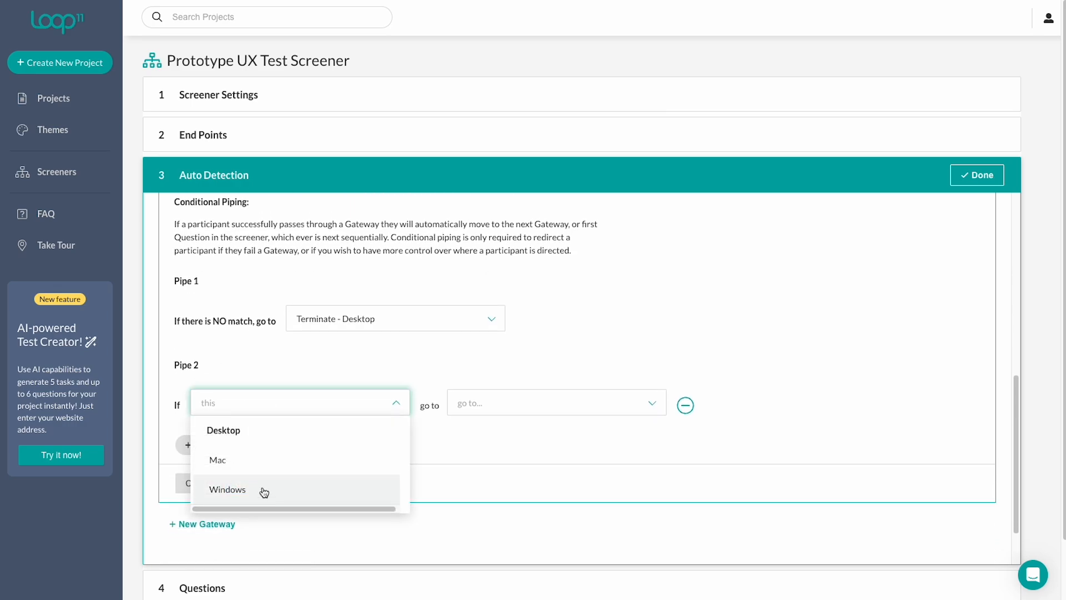
pyautogui.click(424, 383)
pyautogui.click(483, 399)
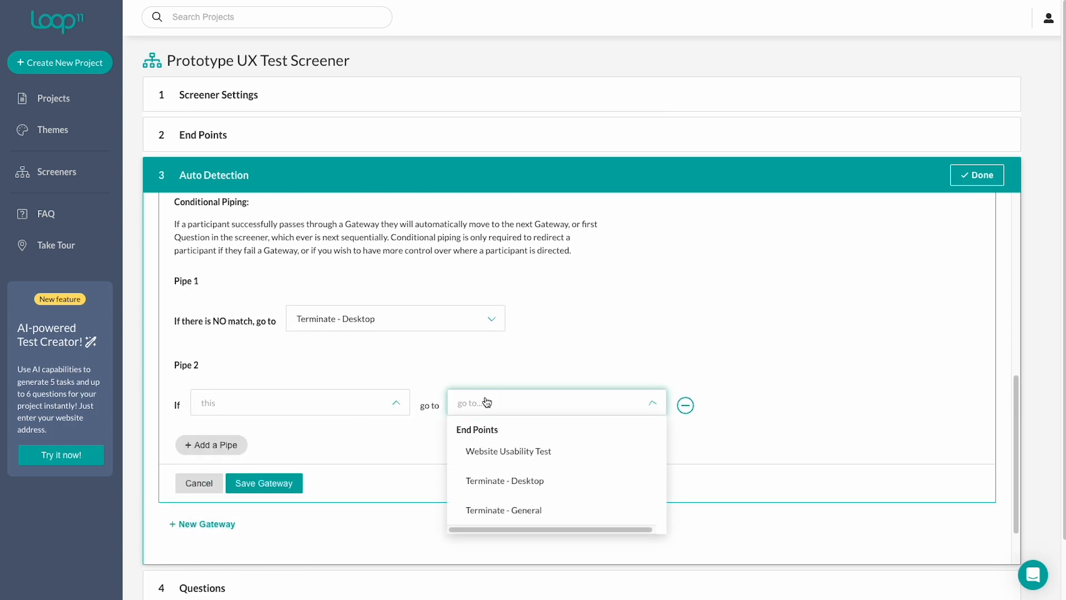
pyautogui.click(685, 406)
pyautogui.click(685, 405)
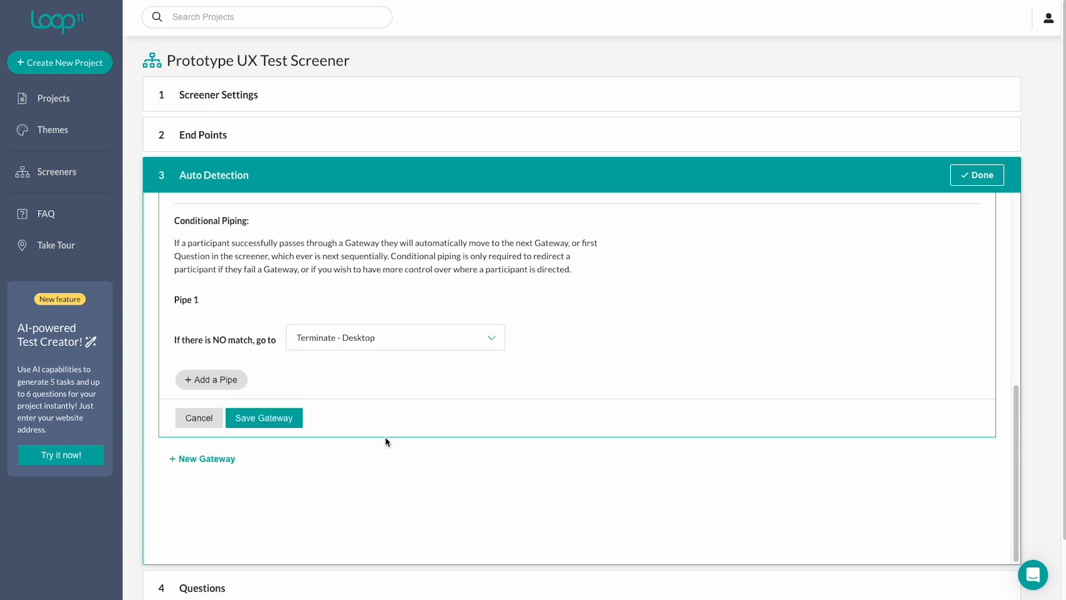
# Save the gateway.
pyautogui.click(264, 417)
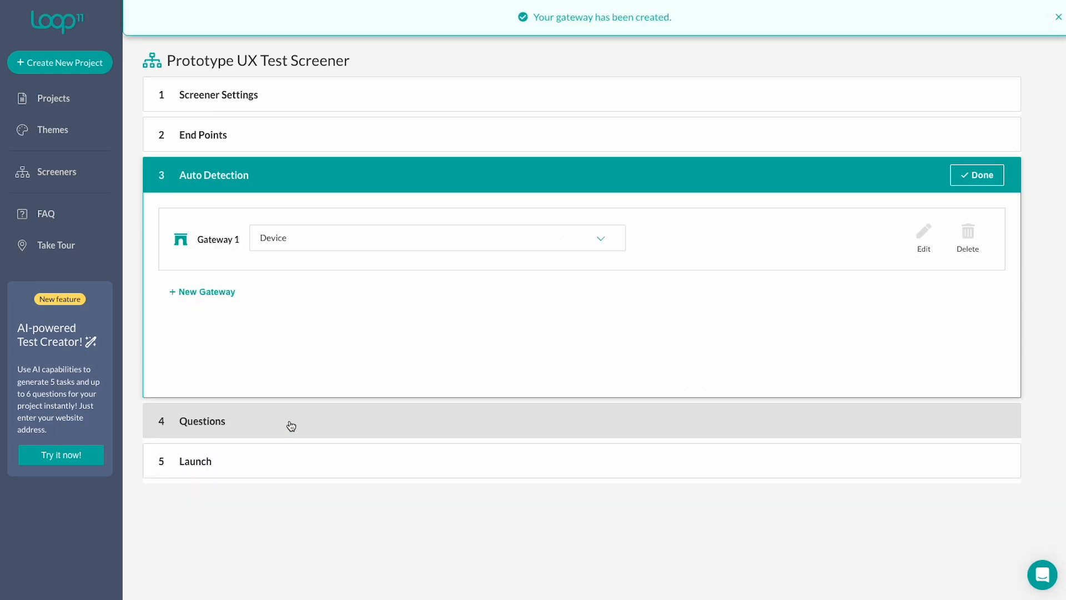
# Add a first question 'Which age group do you fall into?' of type Multiple Choice (1 Answer).
pyautogui.click(480, 421)
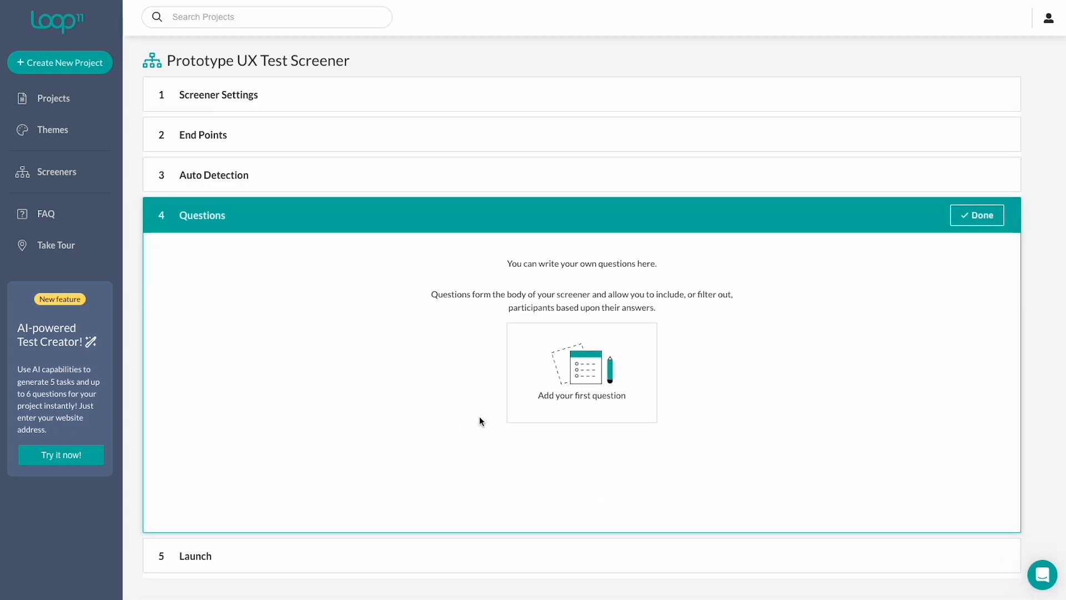
pyautogui.click(556, 398)
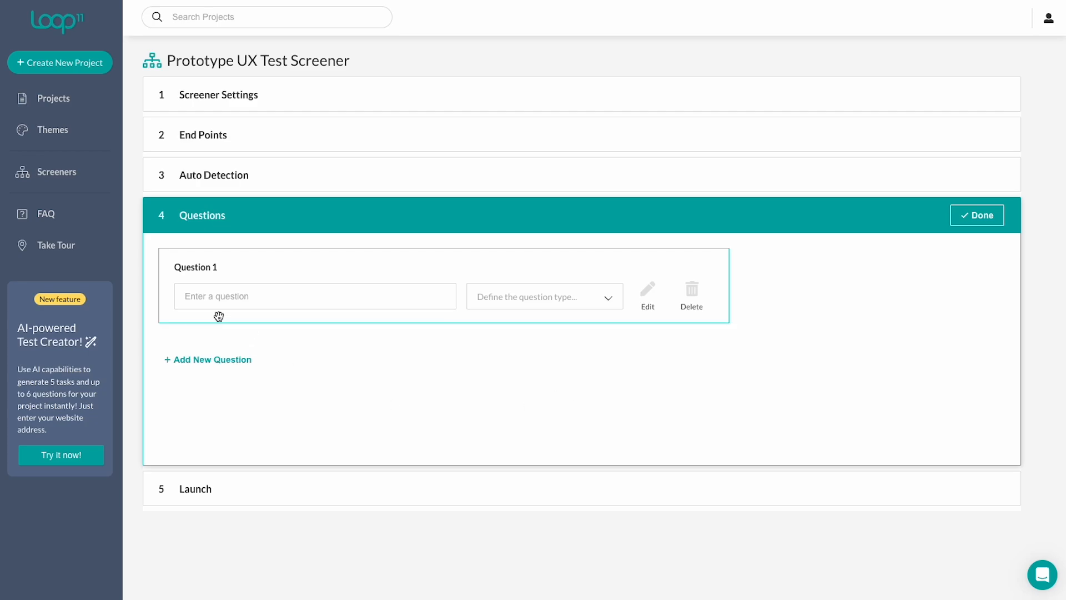
pyautogui.click(238, 295)
pyautogui.write('Which age group do you fall into?')
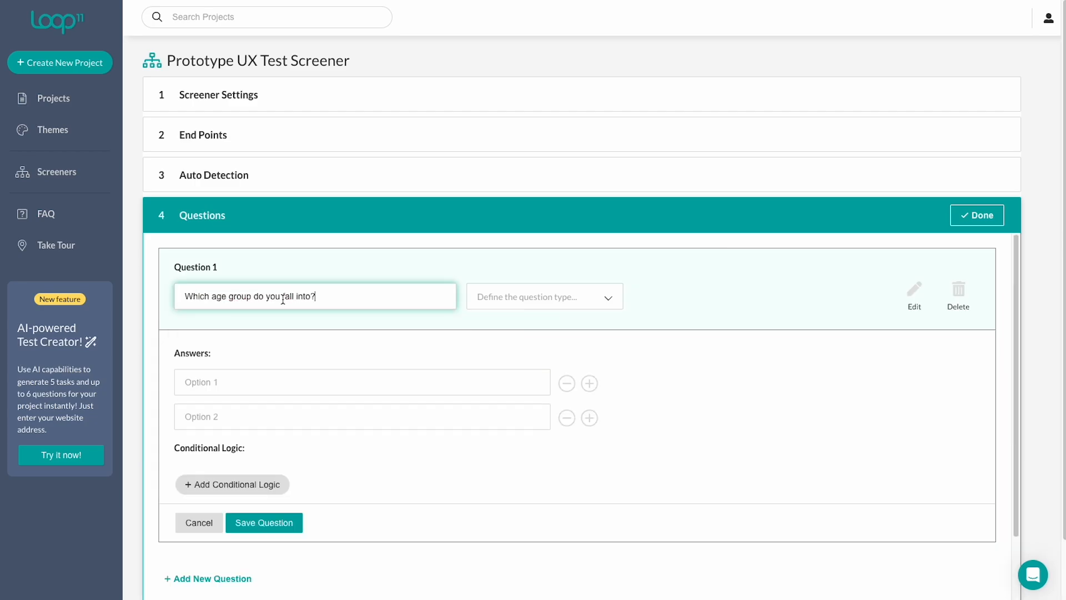
pyautogui.click(526, 308)
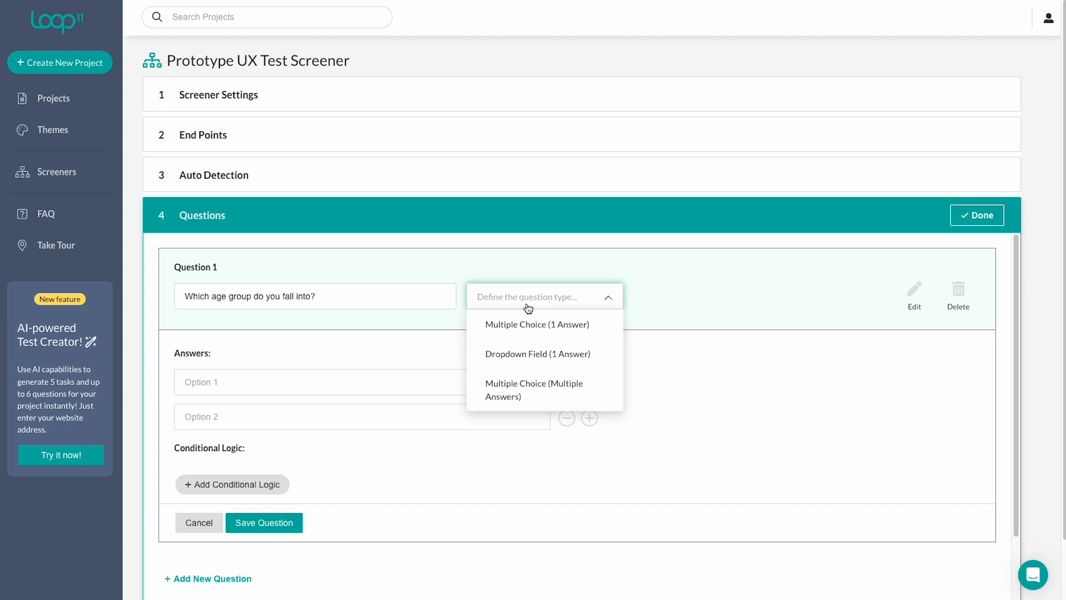
pyautogui.click(531, 324)
# Enter answer options 'Under 18' and '18-24' and add three more answer rows.
pyautogui.click(418, 388)
pyautogui.write('Under 18')
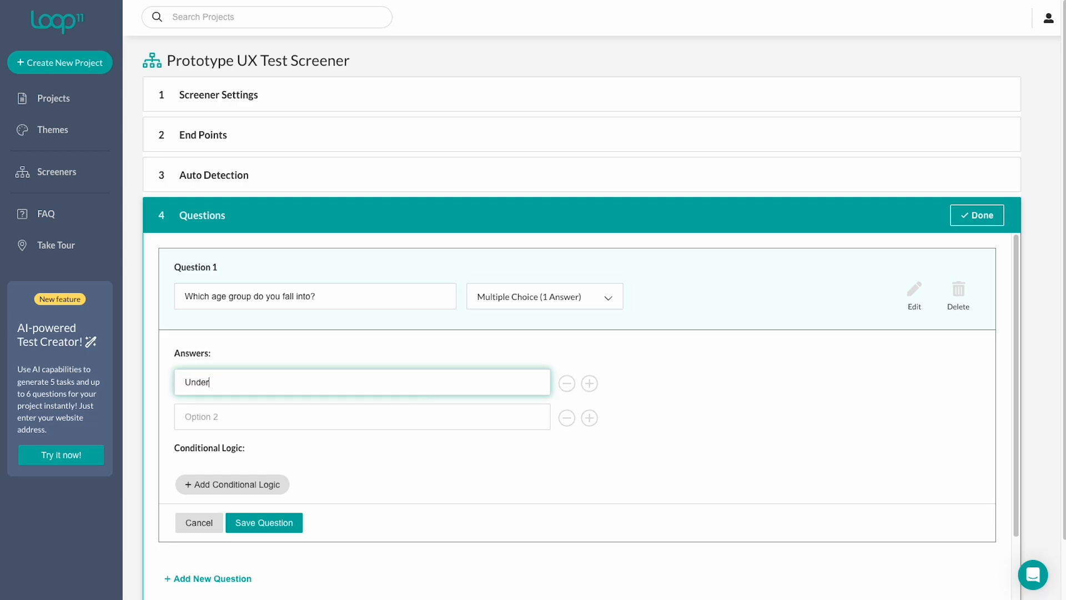
pyautogui.press('Tab')
pyautogui.write('18-24')
pyautogui.click(527, 451)
pyautogui.click(589, 452)
pyautogui.click(589, 486)
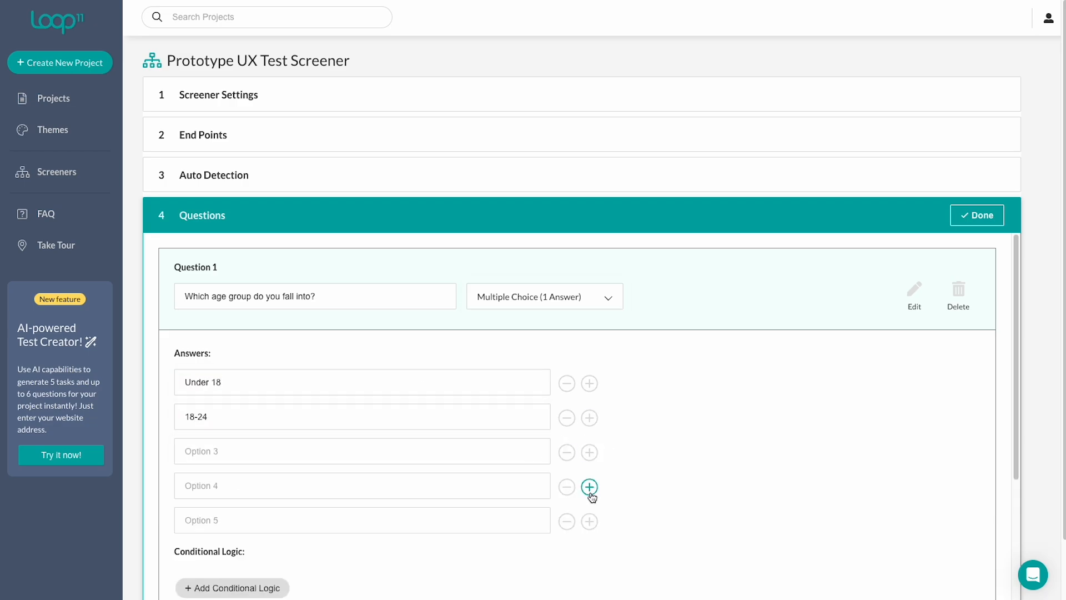
pyautogui.click(589, 521)
# Fill the new answer options with '25-34', '35-44' and '45-54'.
pyautogui.click(269, 457)
pyautogui.write('25-34')
pyautogui.click(211, 489)
pyautogui.write('35-44')
pyautogui.click(209, 521)
pyautogui.write('45-54')
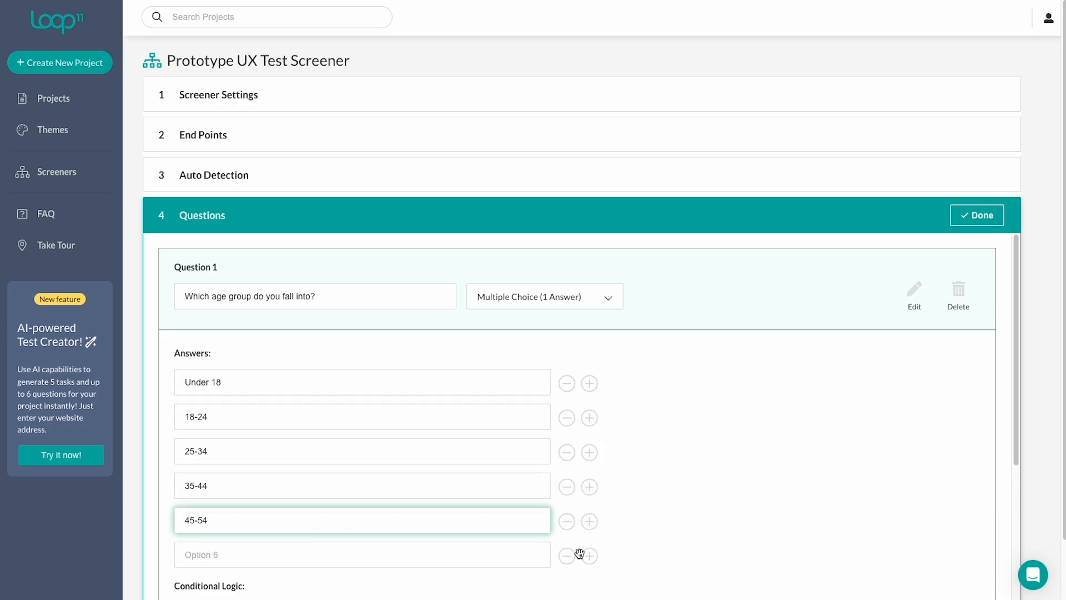
# Add another answer row and fill the last two answer options with '55-64' and '65 or older'.
pyautogui.click(589, 556)
pyautogui.press('Tab')
pyautogui.write('55-64')
pyautogui.press('Tab')
pyautogui.write('65 or older')
# Add a conditional route sending 'Under 18' answers to the Terminate - General end point, and save the question.
pyautogui.scroll(-3, 383, 469)
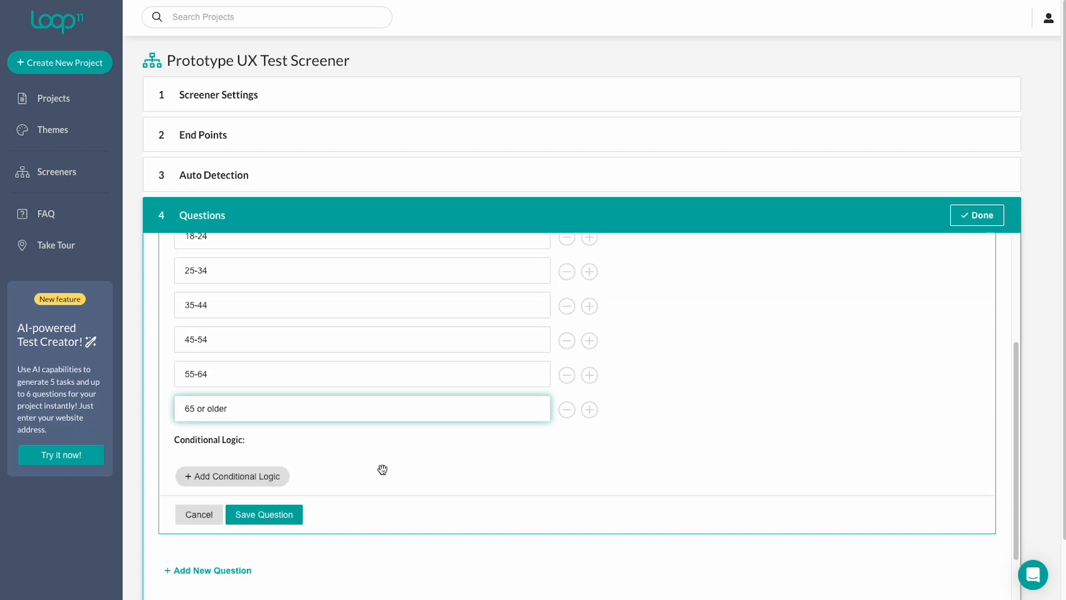
pyautogui.click(233, 476)
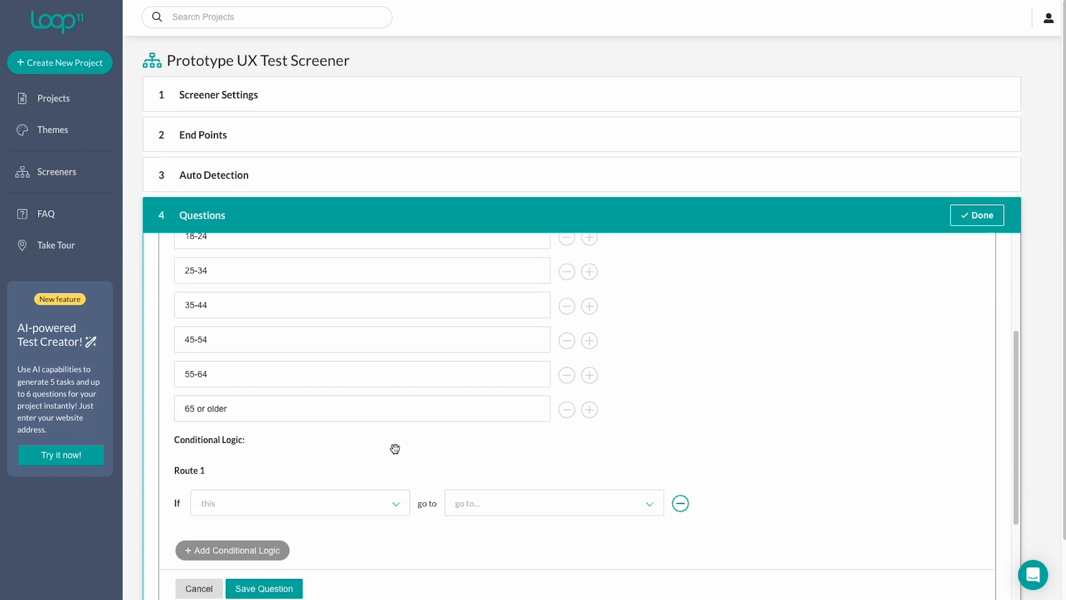
pyautogui.scroll(-1, 393, 447)
pyautogui.click(388, 428)
pyautogui.click(342, 459)
pyautogui.click(509, 433)
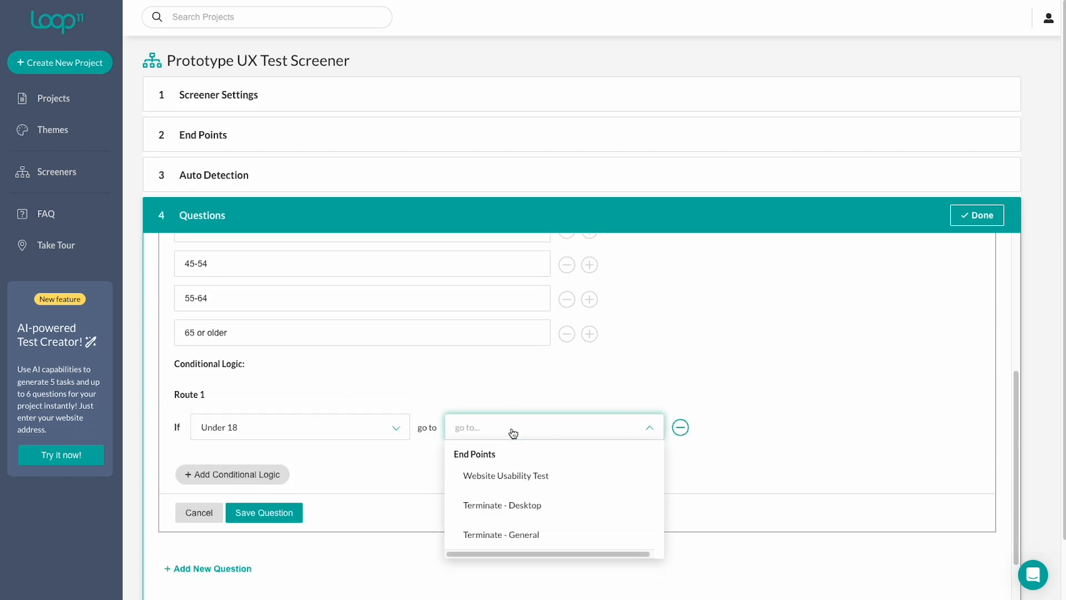
pyautogui.click(506, 534)
pyautogui.click(283, 514)
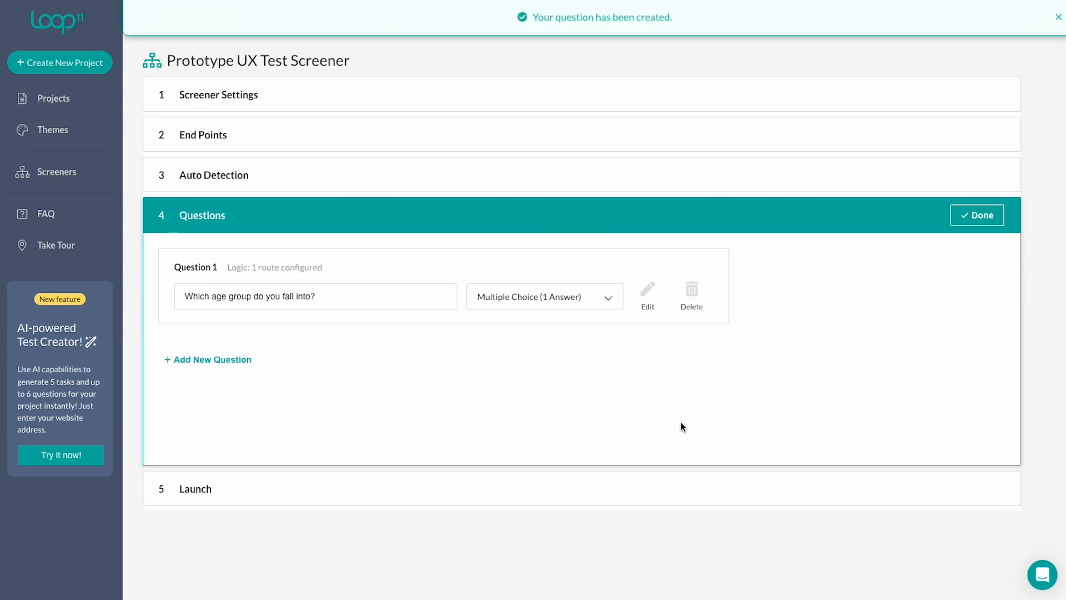
# Open the Launch section and copy the screener URL.
pyautogui.click(433, 478)
pyautogui.scroll(-1, 433, 477)
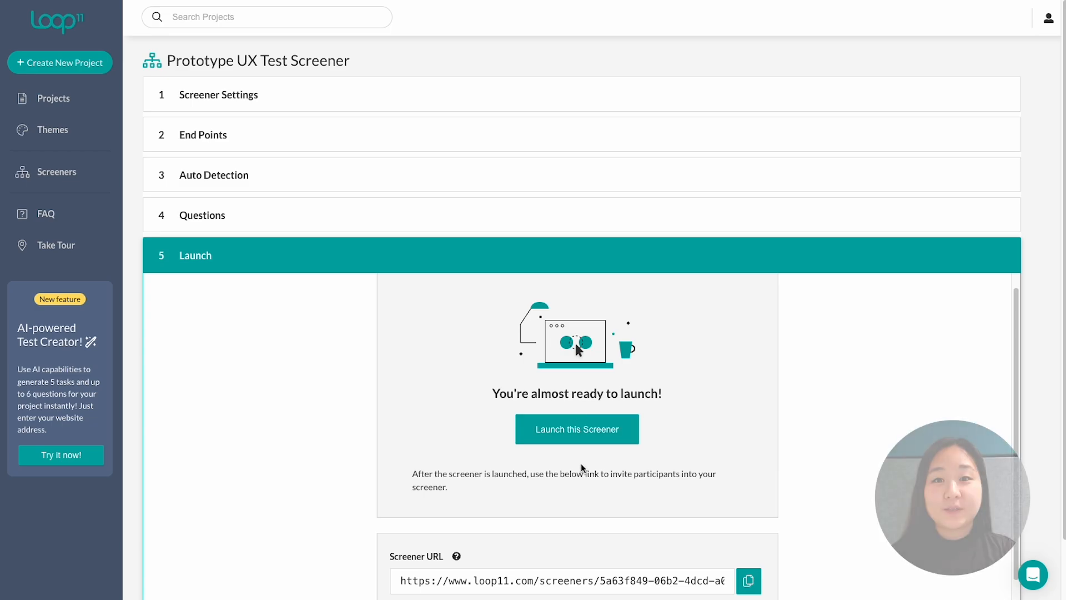
pyautogui.scroll(-3, 595, 461)
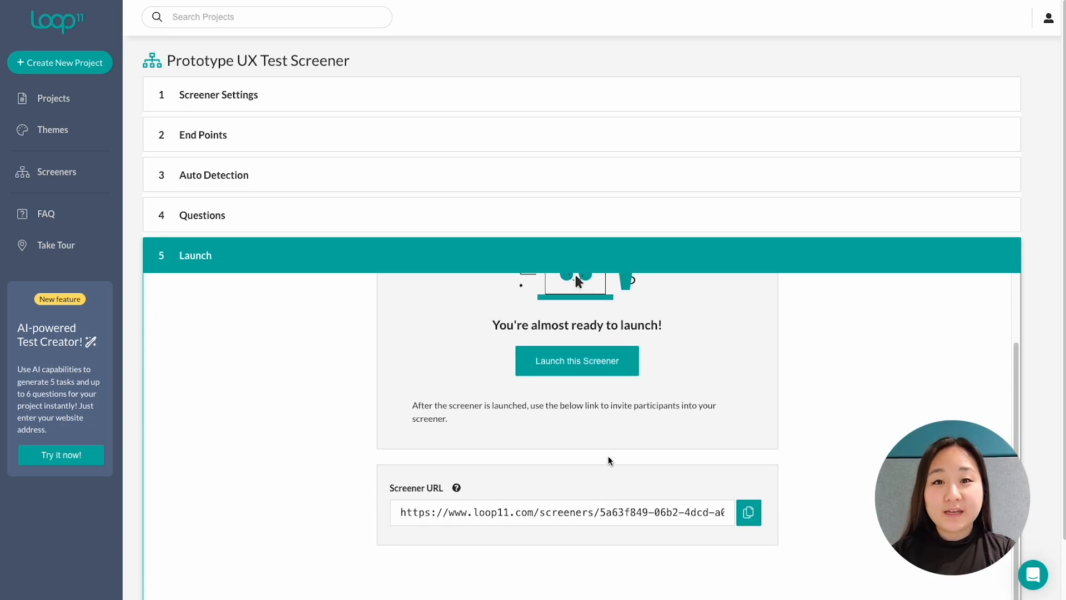
pyautogui.click(749, 506)
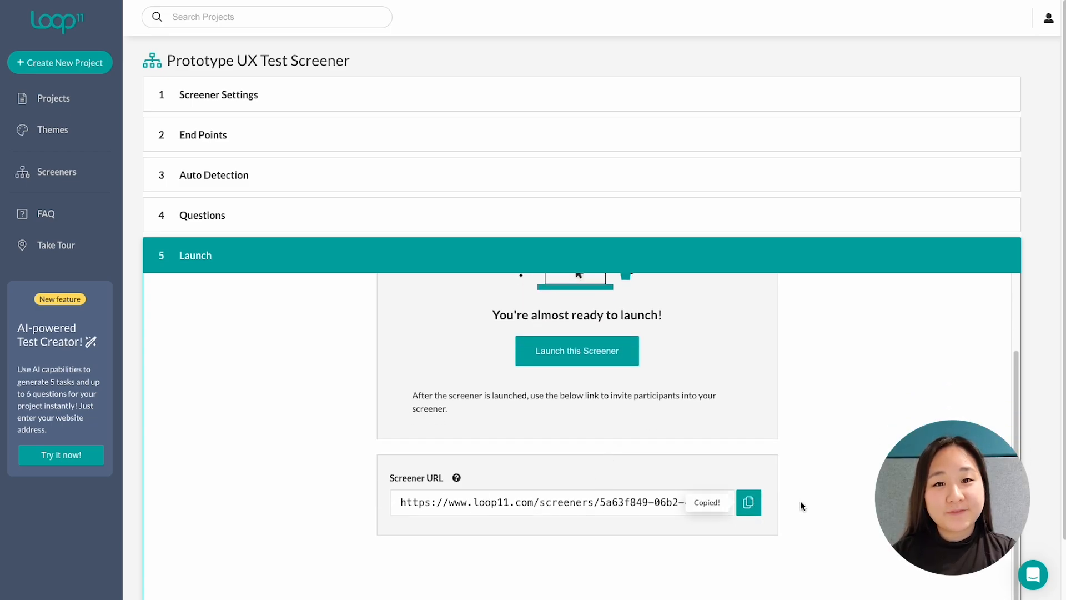